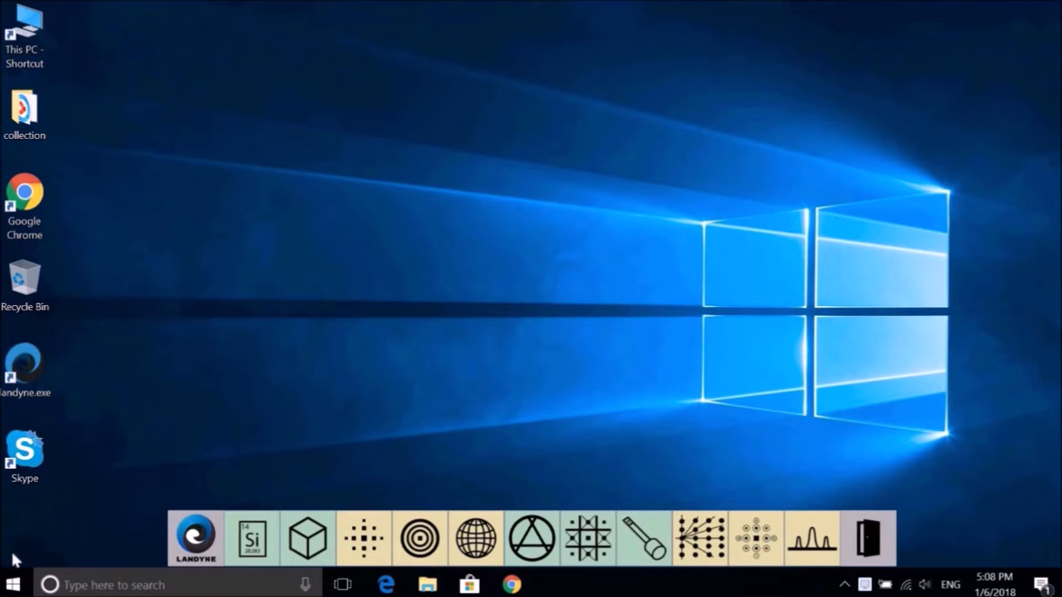
Step: Browse to the landyne3 programs folder on the System (C:) drive
double_click(32, 28)
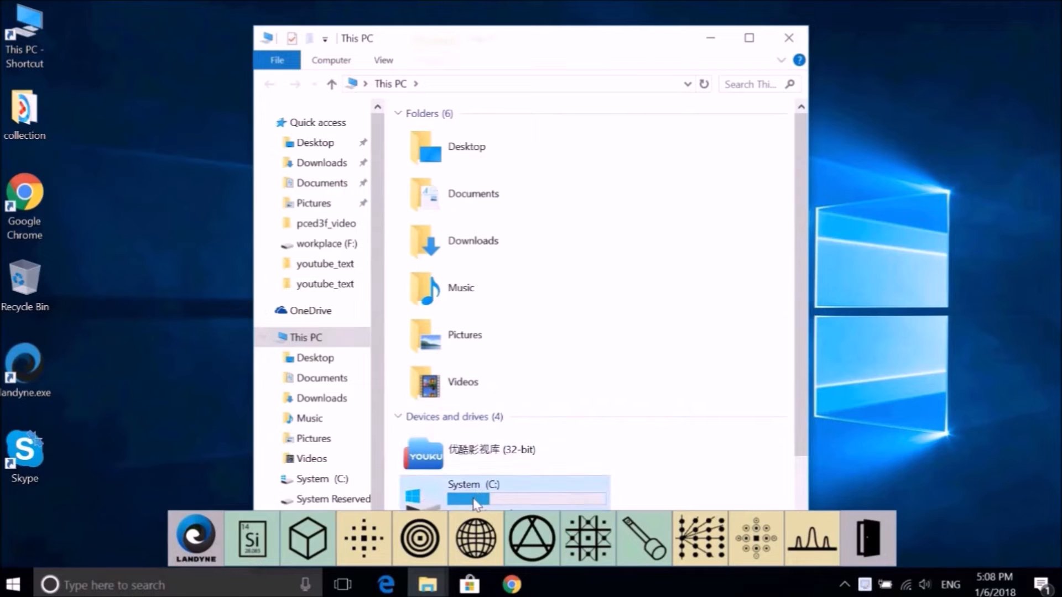
double_click(476, 501)
double_click(440, 172)
double_click(443, 174)
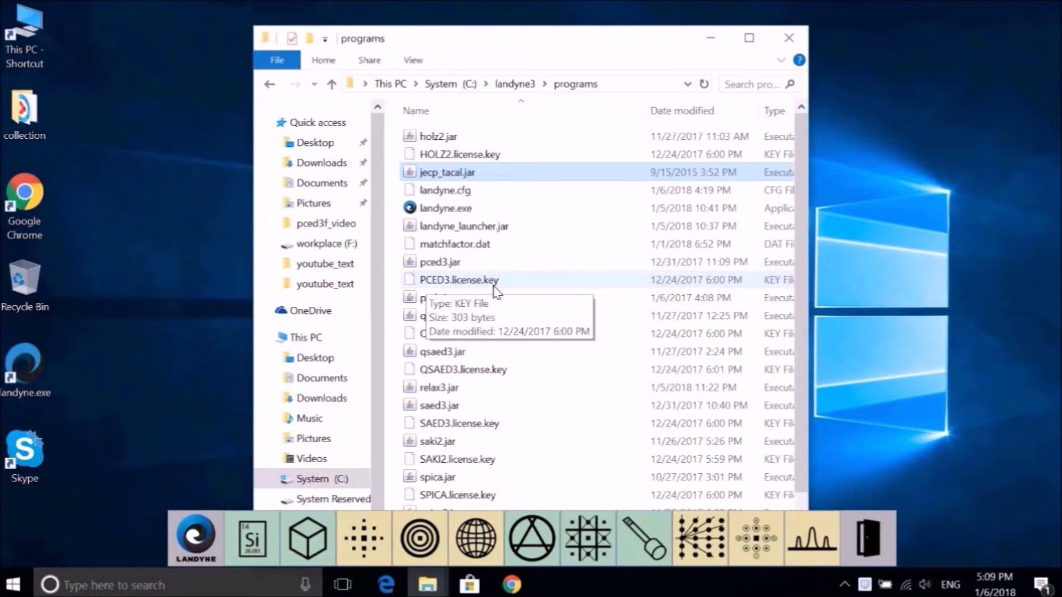
Step: Close the file browser, launch the PCED simulation and view the Crystal menu options
left_click(788, 39)
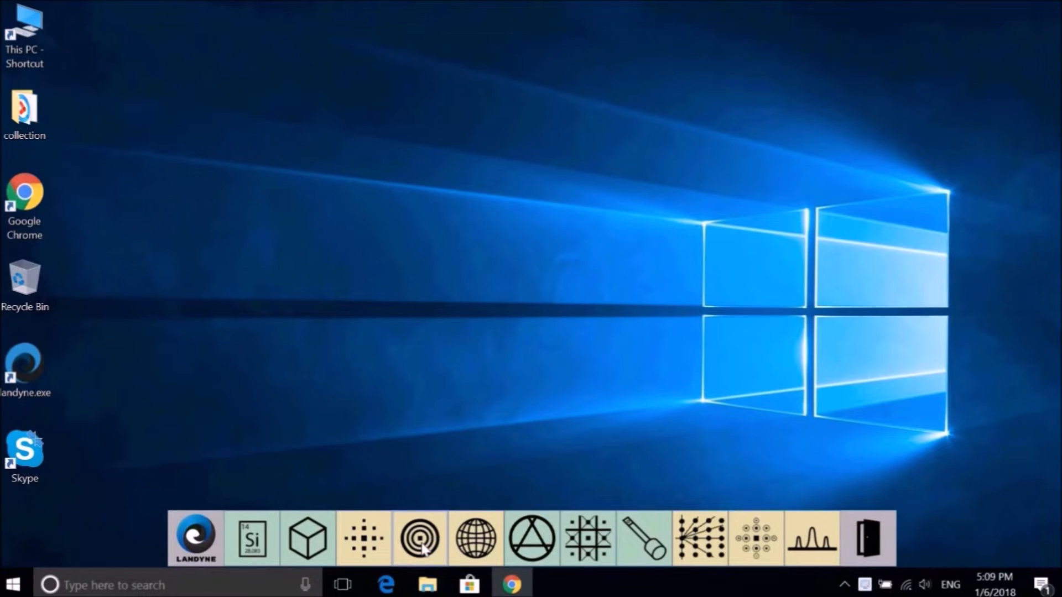
left_click(422, 546)
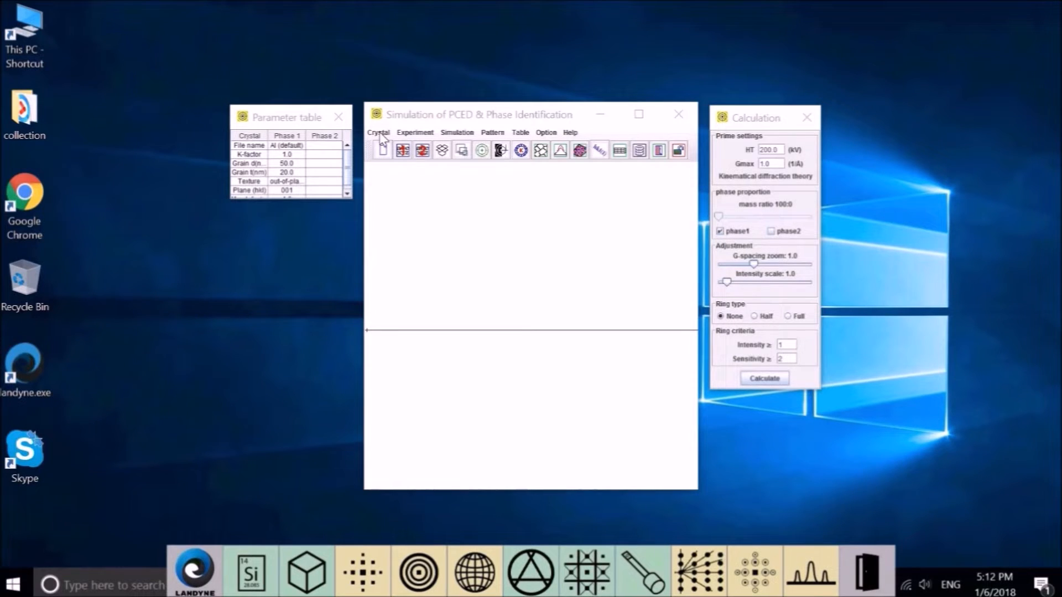
left_click(379, 134)
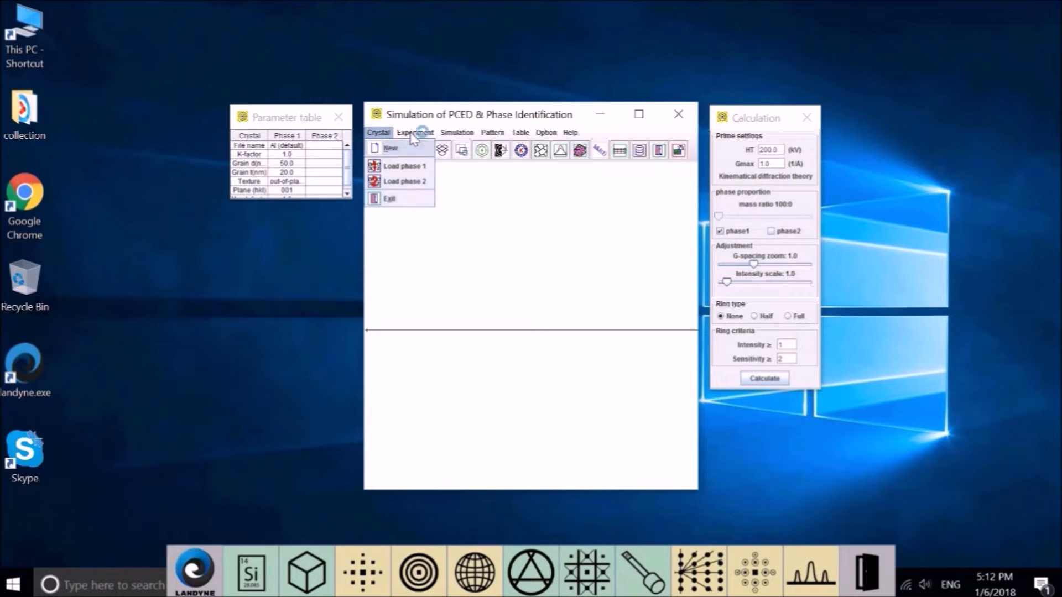
mouse_move(410, 133)
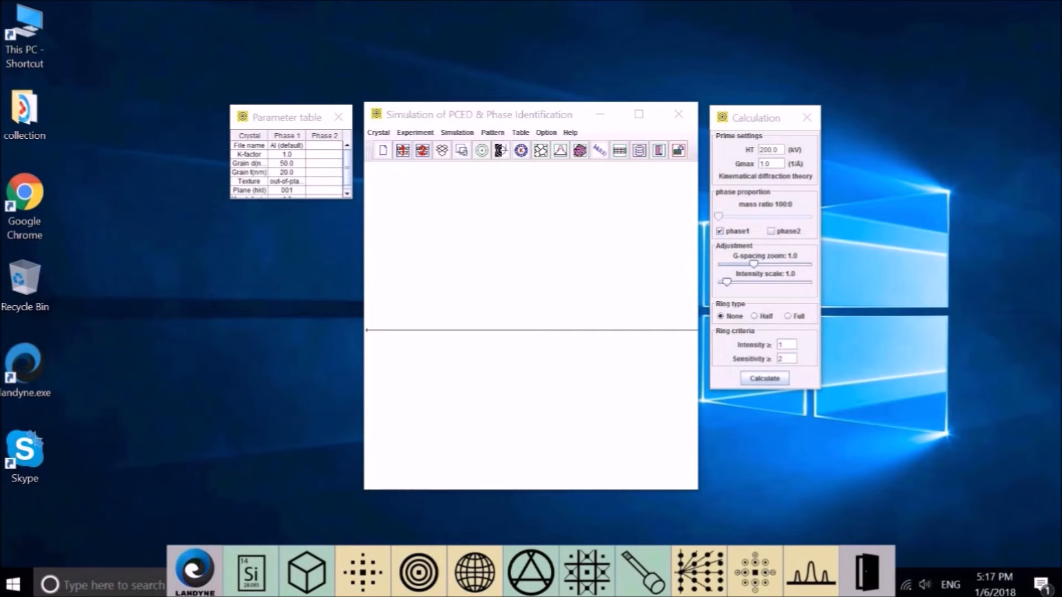
left_click(466, 136)
mouse_move(468, 150)
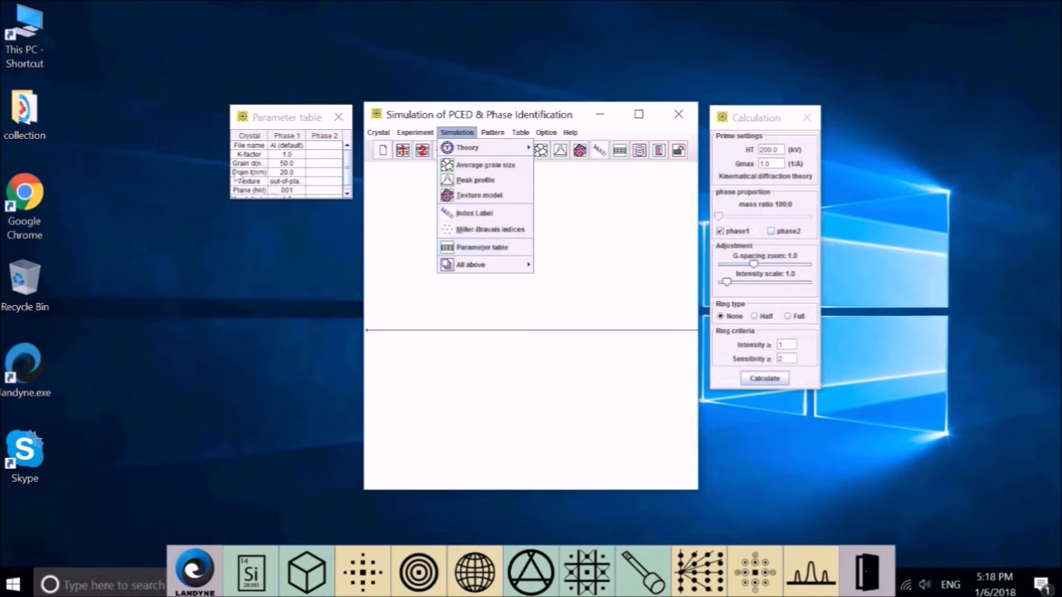
mouse_move(520, 269)
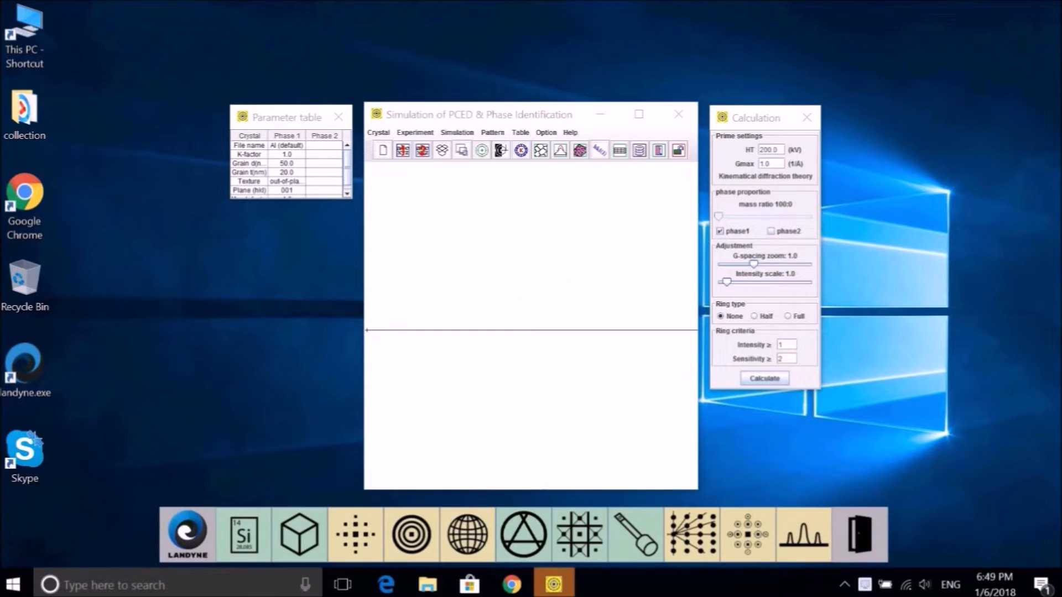
Step: Review the Pattern menu's save and export options, then move to the Table menu
left_click(493, 133)
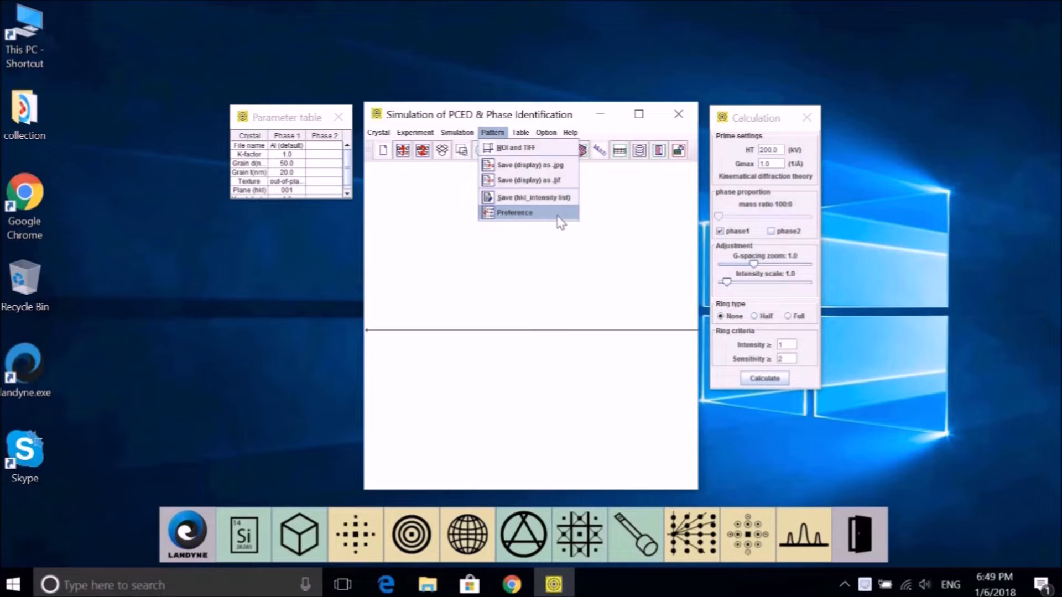
mouse_move(520, 133)
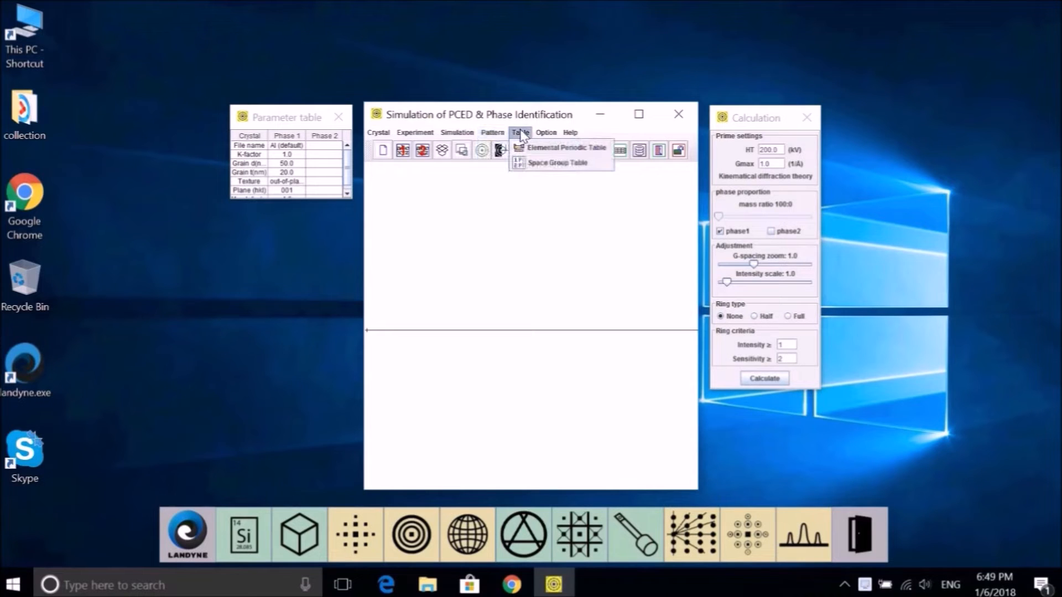
left_click(544, 149)
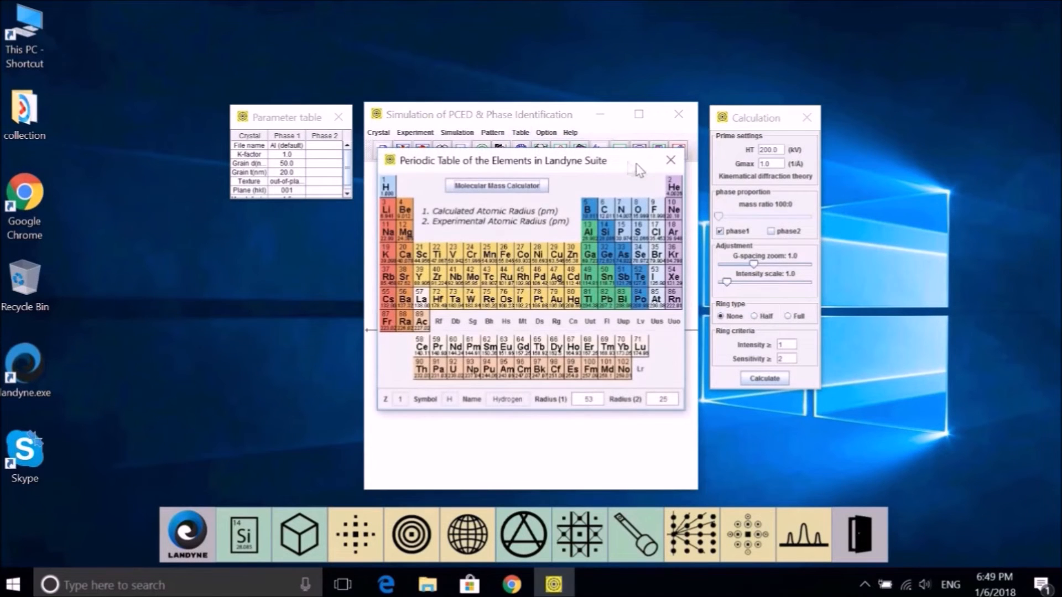
left_click(672, 161)
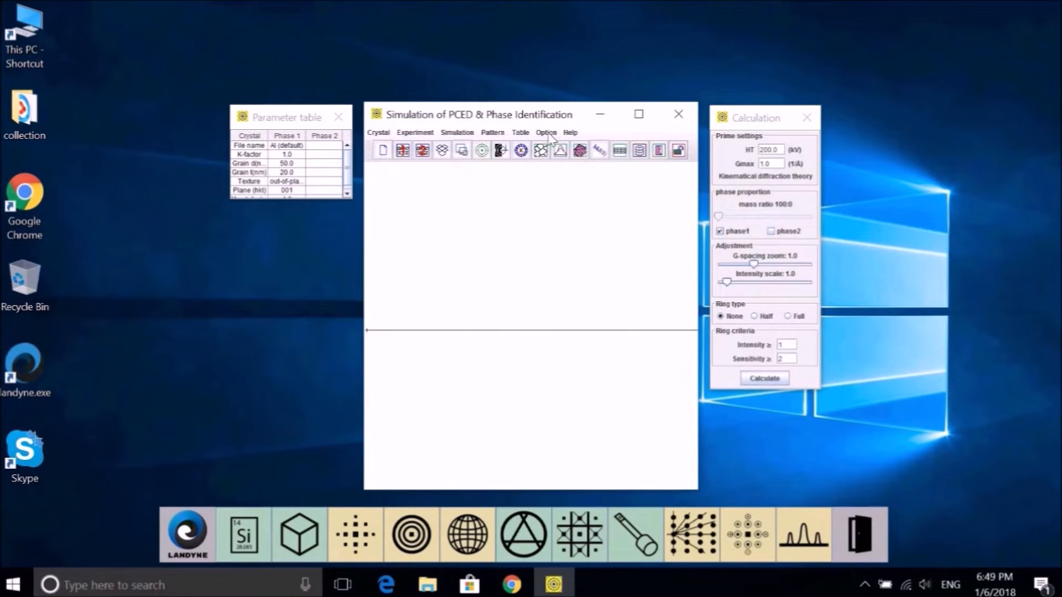
left_click(520, 133)
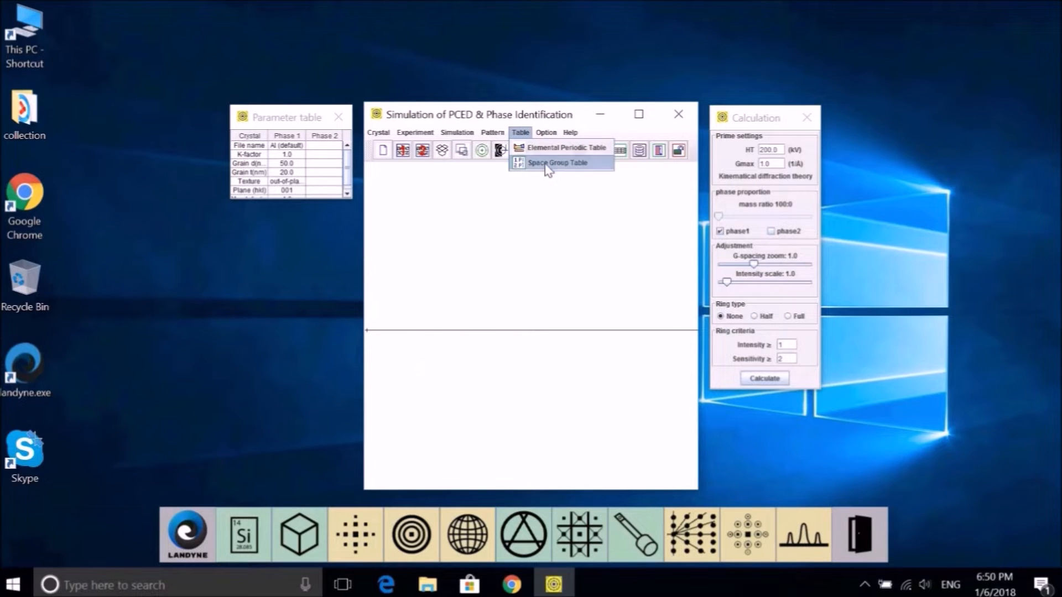
left_click(546, 164)
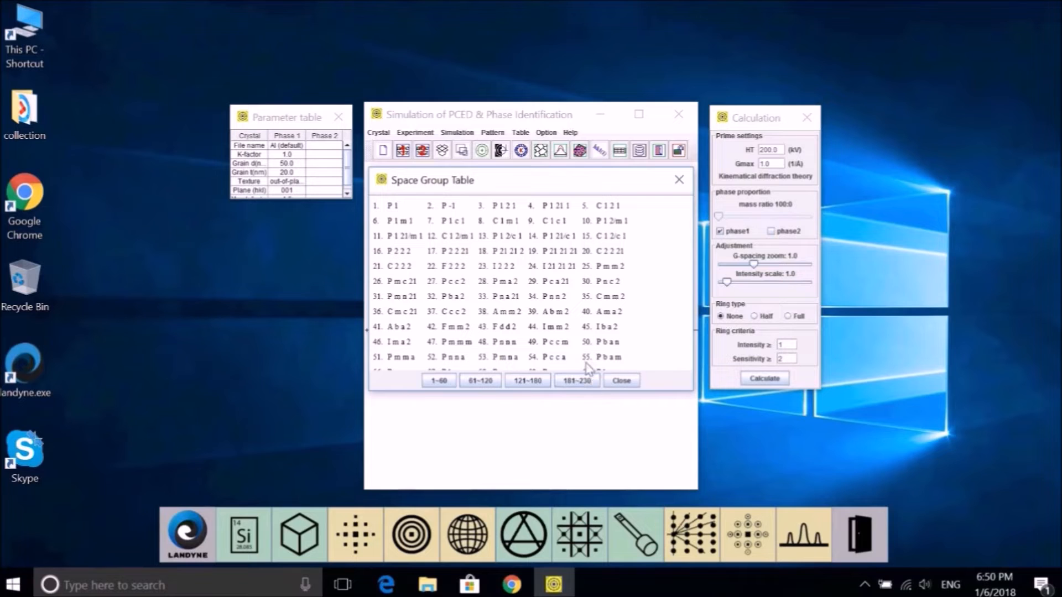
left_click(679, 181)
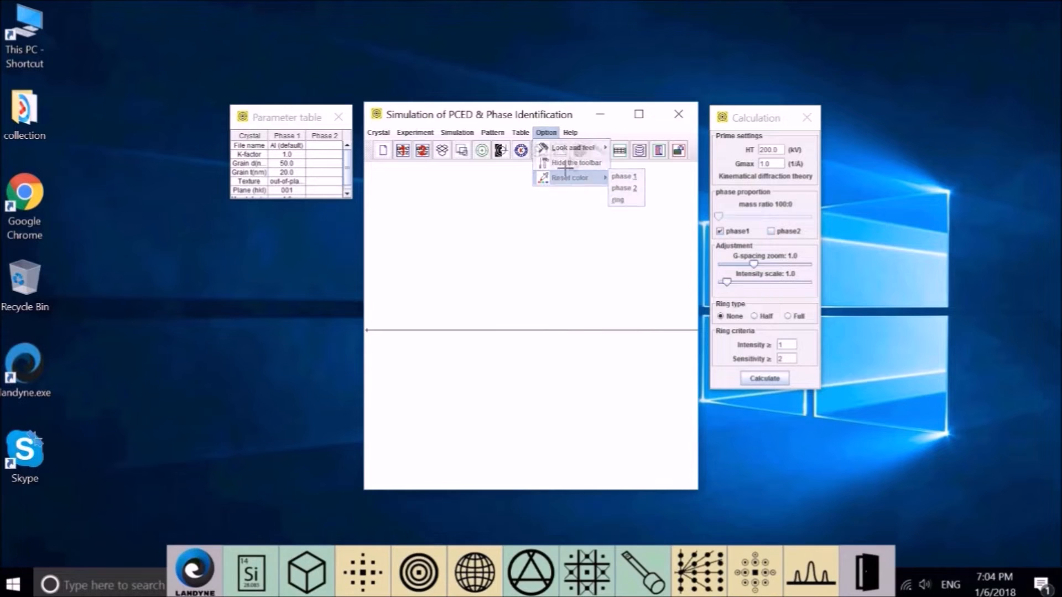
Step: Show the current drive letter and serial number from the Help menu
left_click(555, 225)
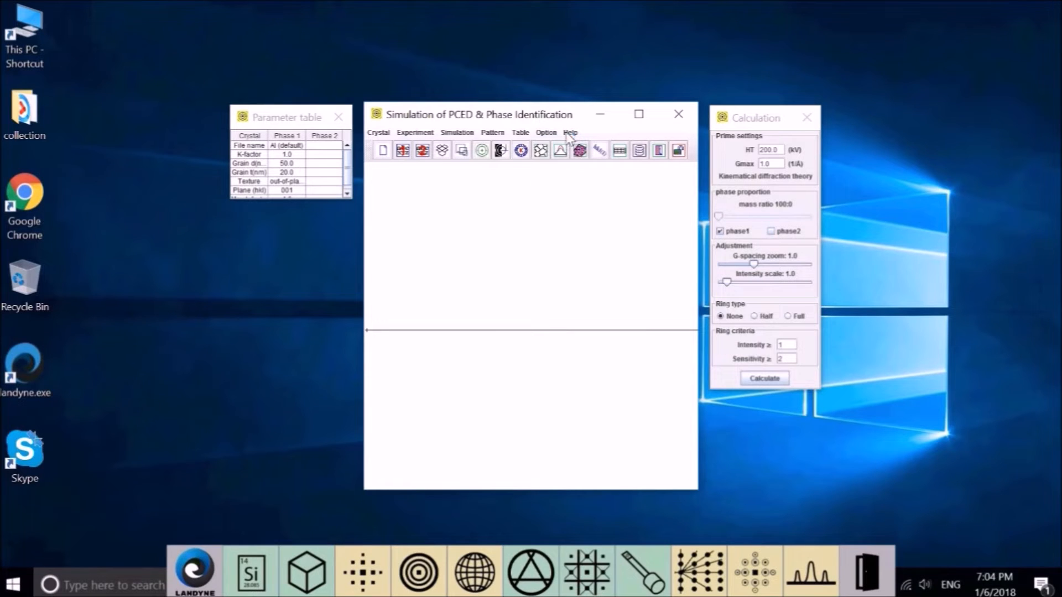
left_click(570, 133)
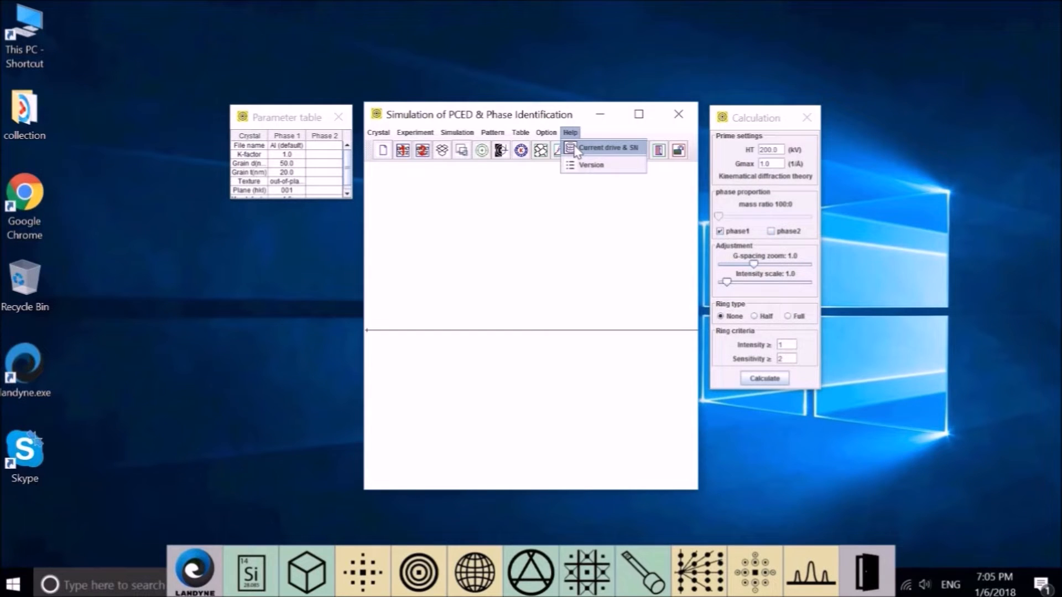
left_click(575, 149)
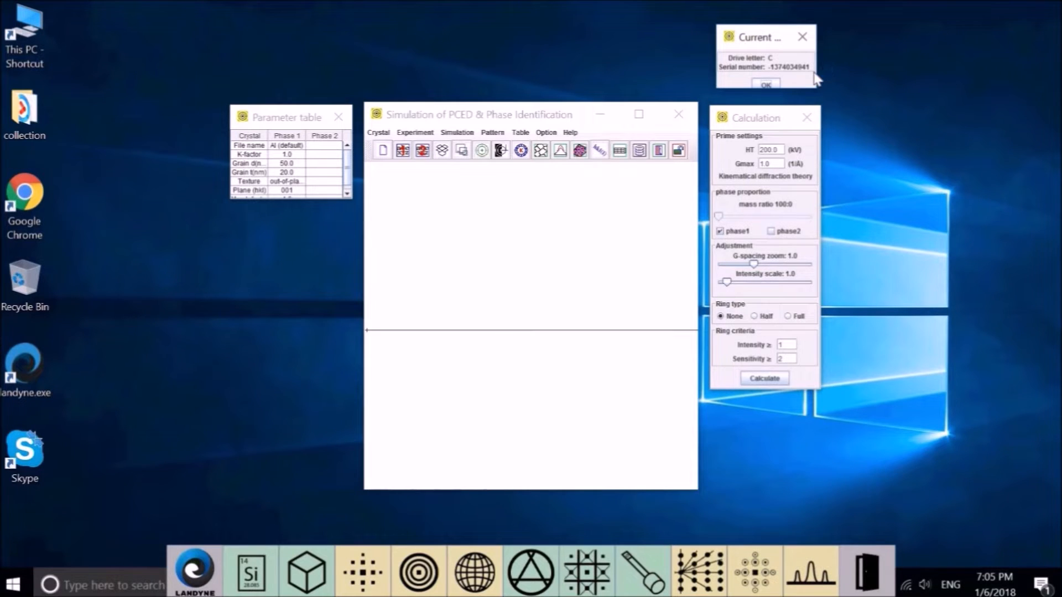
Step: Show the PCED version information, then glance at the Crystal menu without choosing anything
left_click(570, 132)
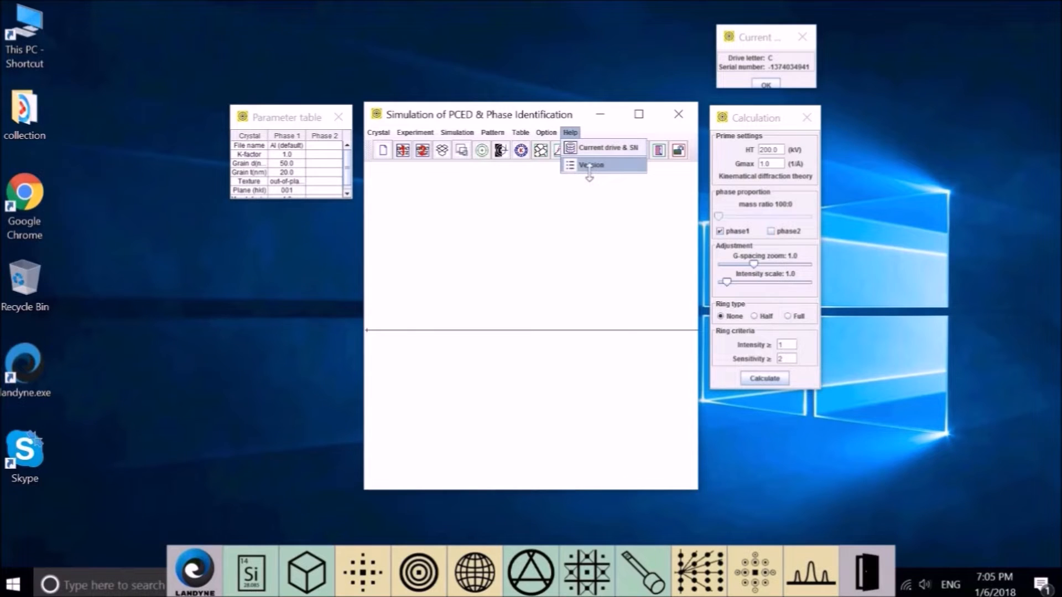
left_click(590, 166)
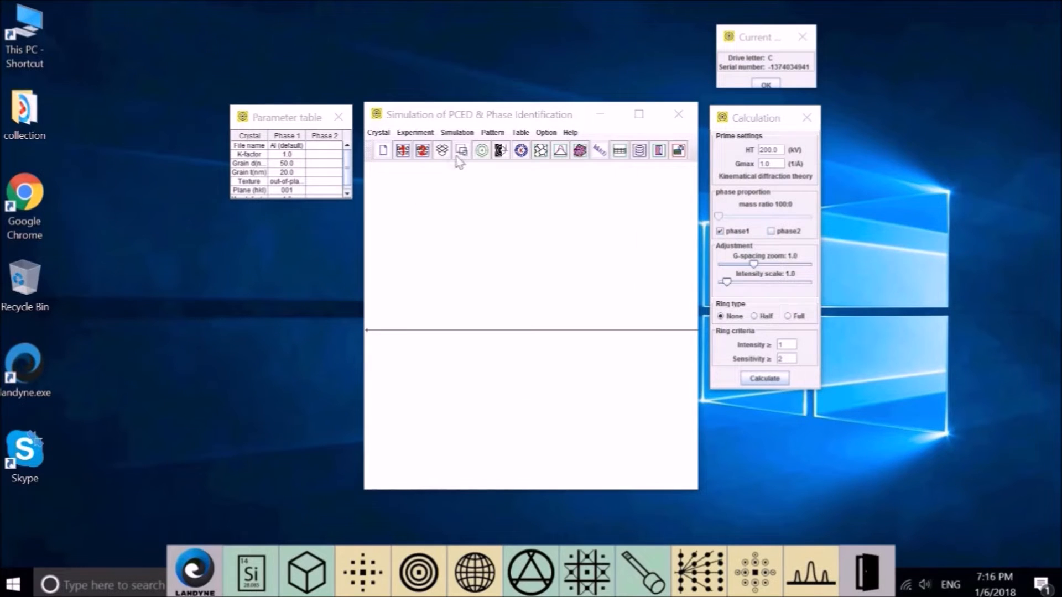
left_click(383, 134)
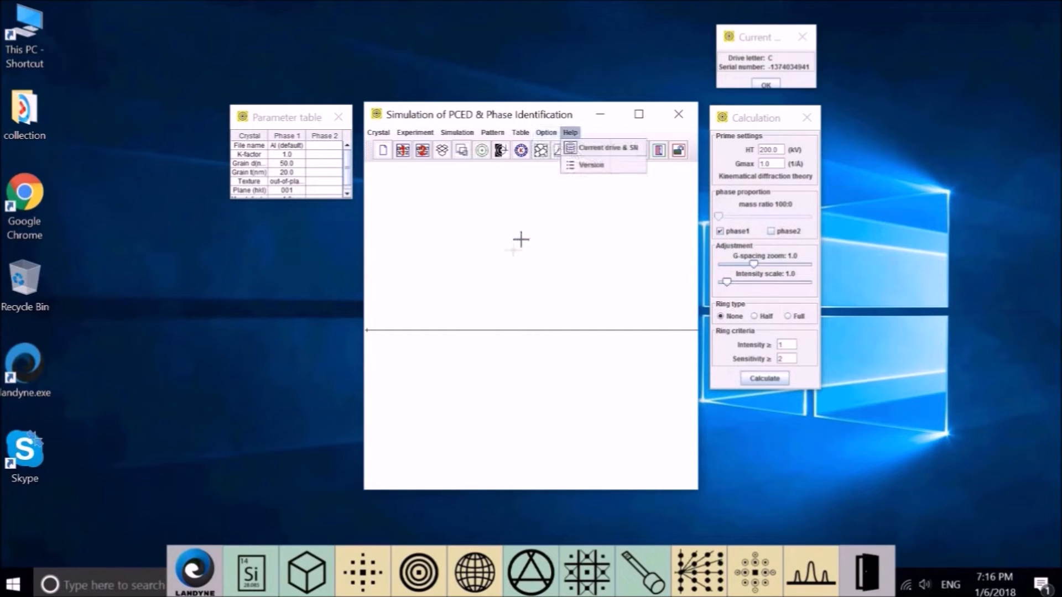
left_click(443, 172)
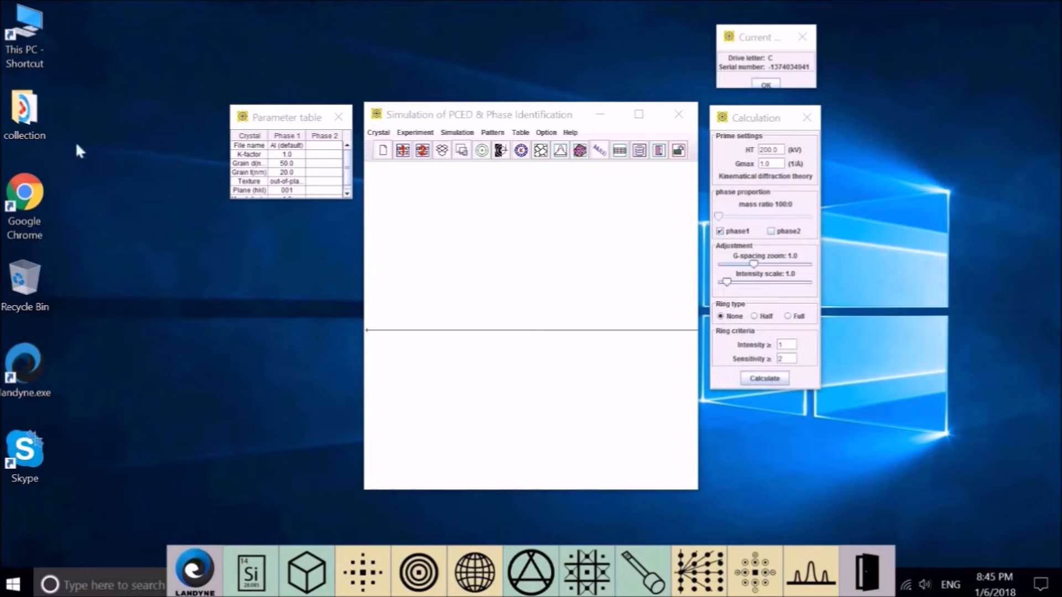
Step: Open AlN wrong format.dat.txt from the landyne3 structures folder, then close the folder window
double_click(32, 25)
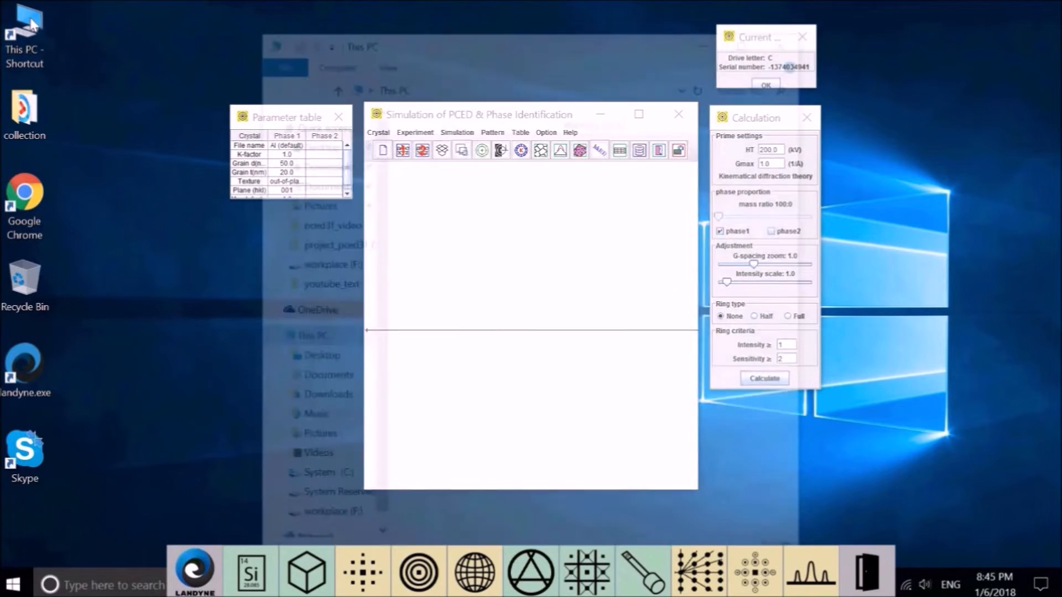
double_click(463, 510)
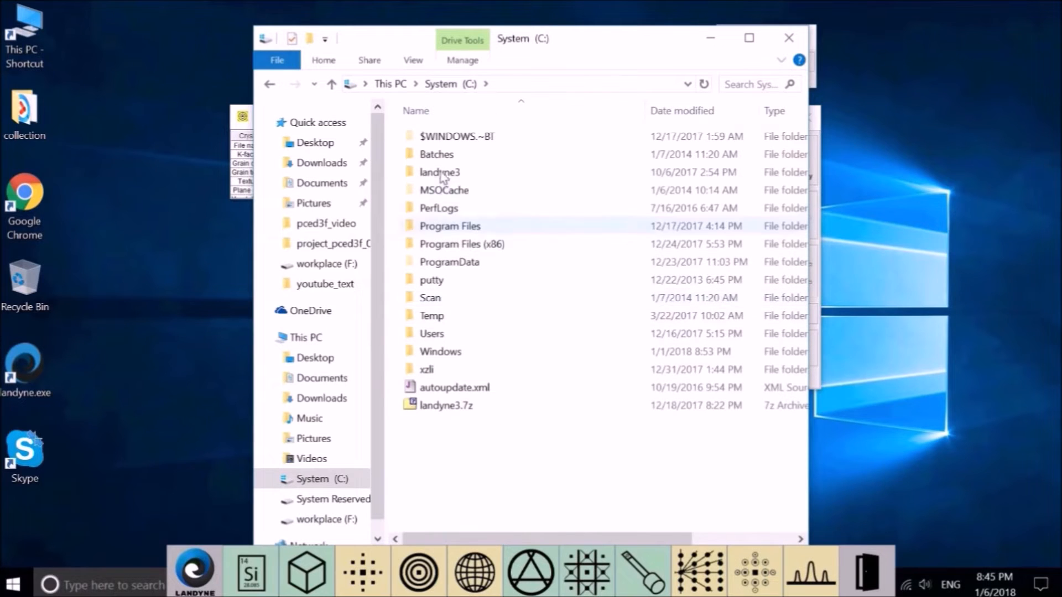
double_click(441, 173)
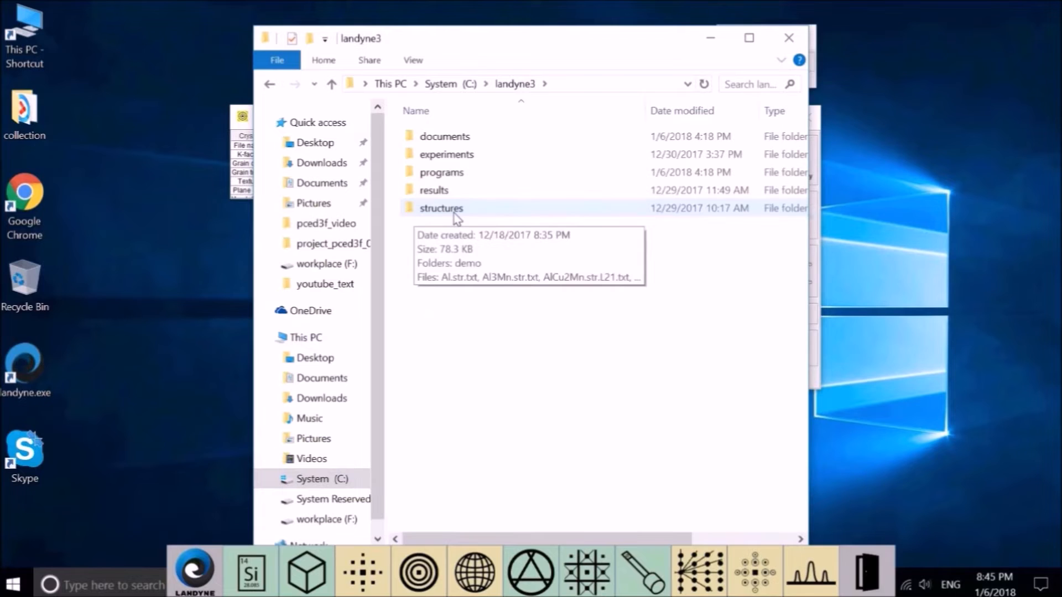
double_click(454, 210)
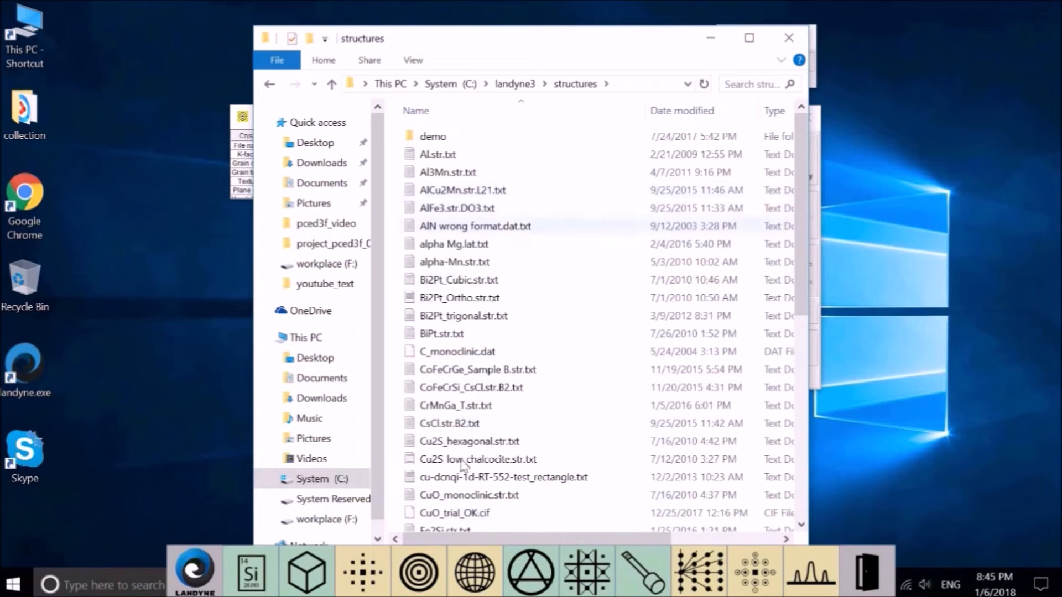
double_click(468, 226)
left_click(789, 40)
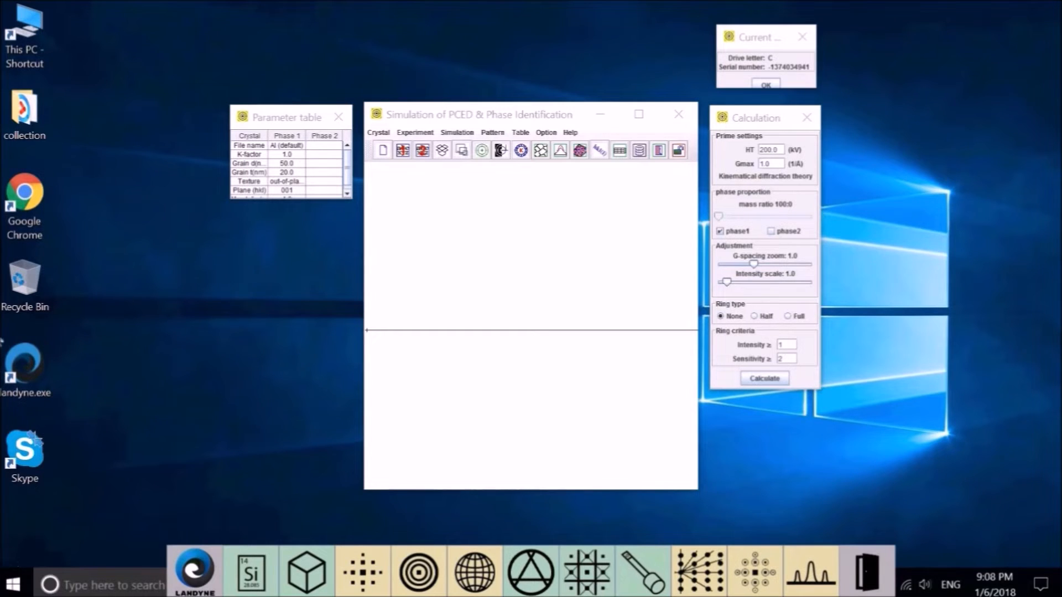
Step: Look over the Crystal phase loading choices, then enable Mg as phase 2 at 50:50
left_click(375, 132)
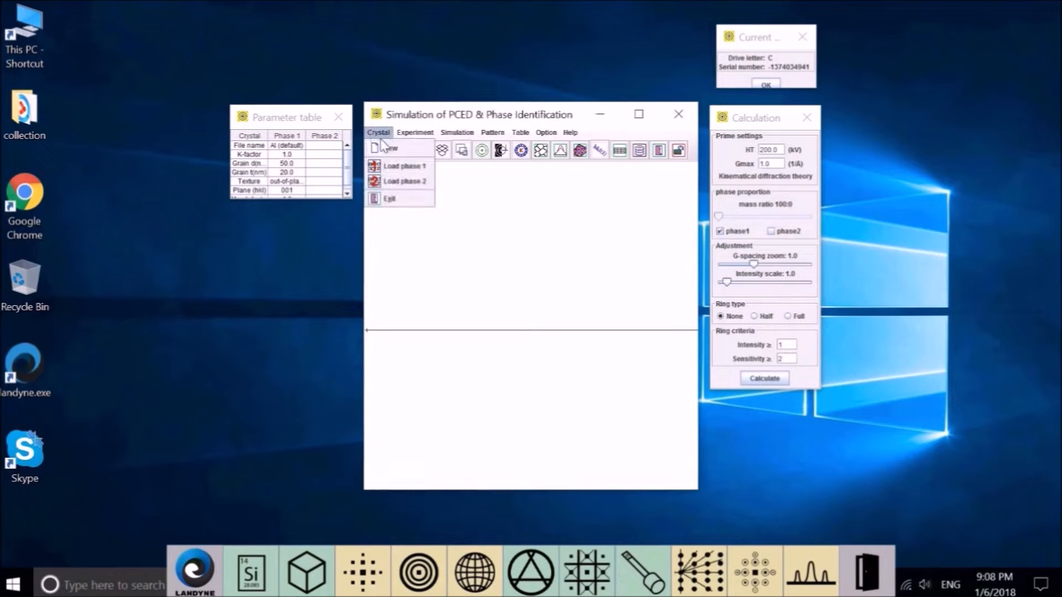
left_click(407, 167)
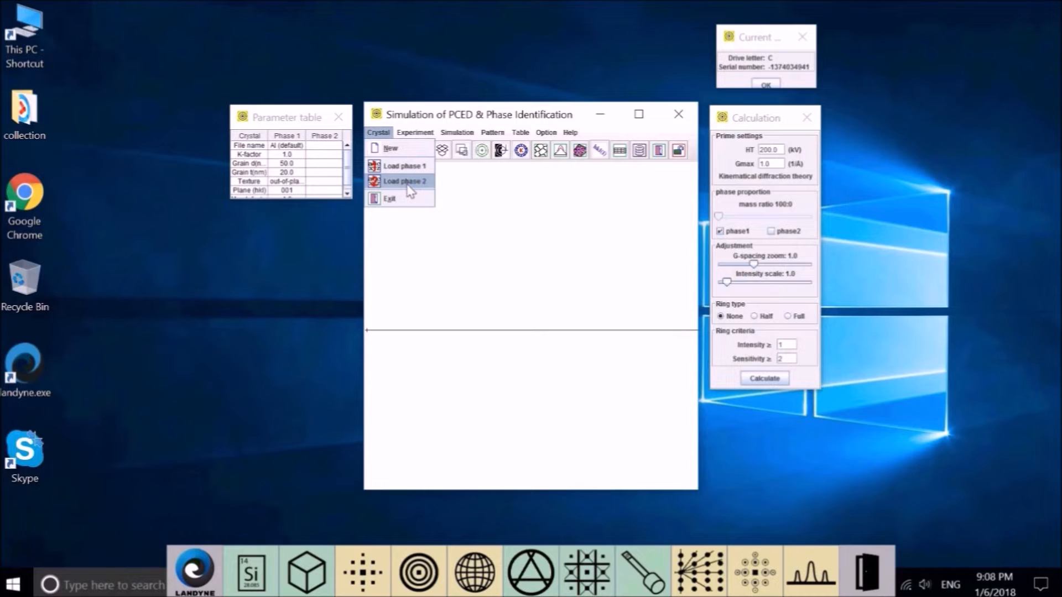
left_click(521, 302)
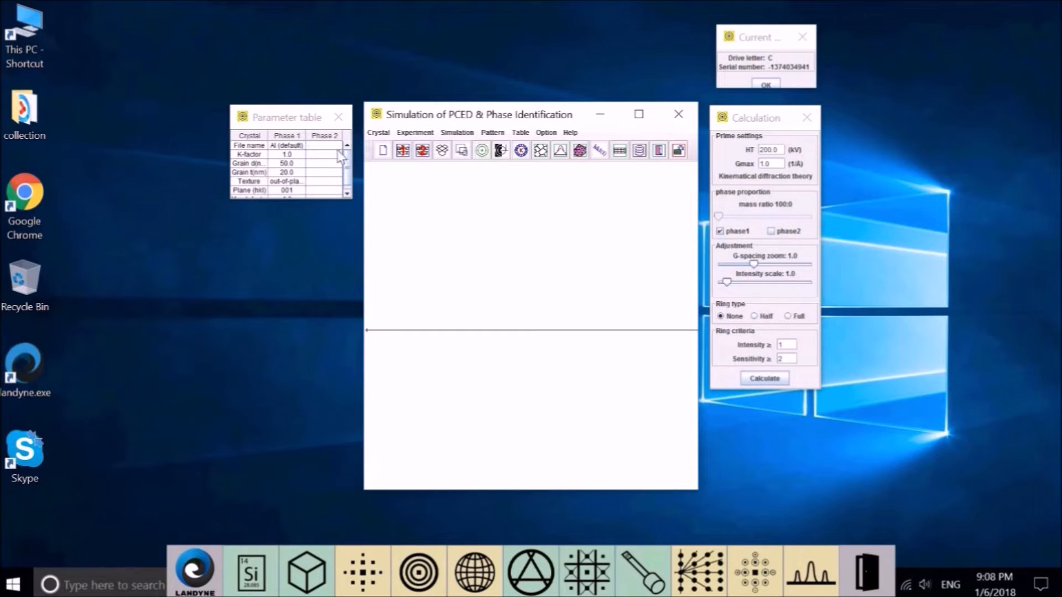
left_click(771, 232)
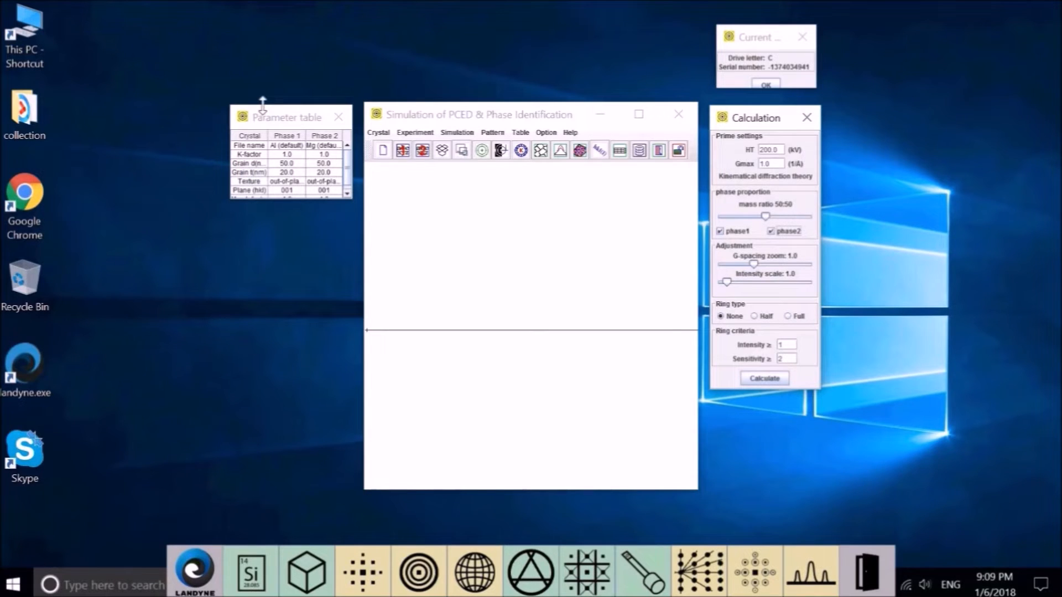
Step: Move the Parameter table up-left and enlarge it so all values show
left_click(257, 123)
left_click_drag(257, 126, 197, 108)
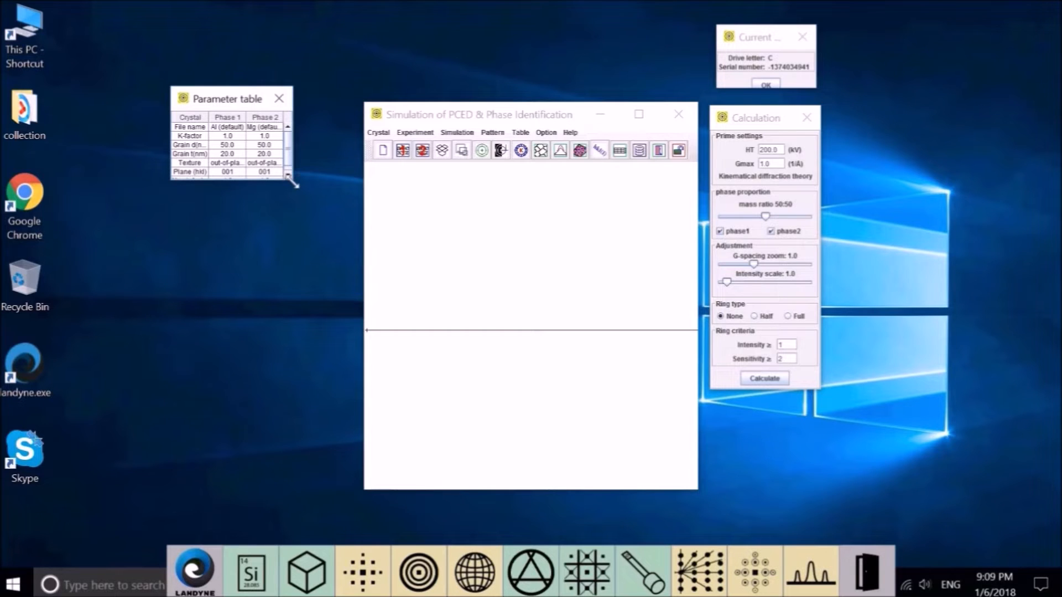
left_click_drag(293, 182, 337, 224)
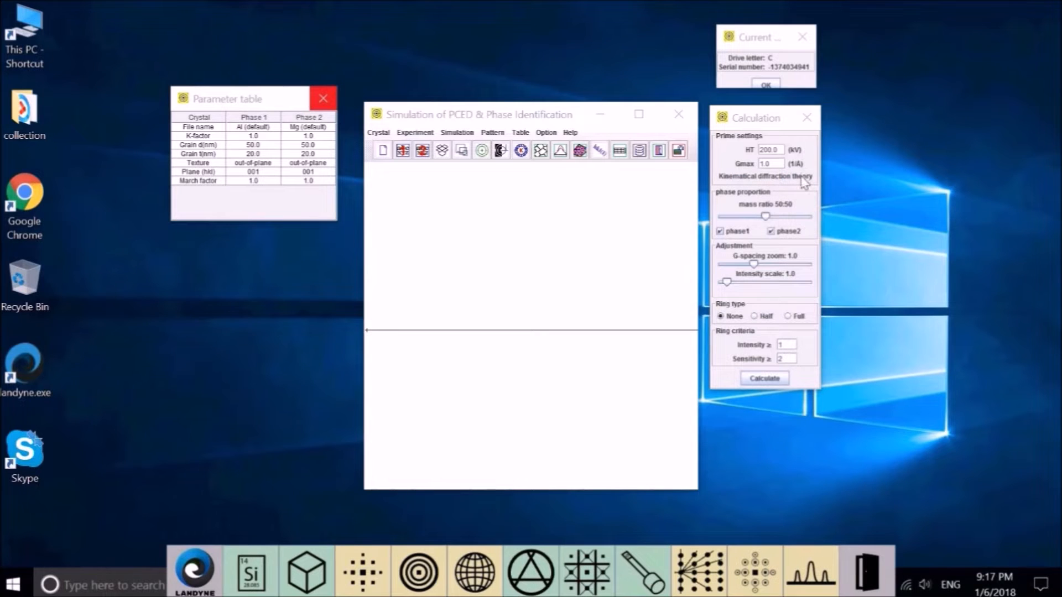
Step: Toggle the phase checkboxes to end with only Al enabled at a 100:0 mass ratio
left_click(771, 232)
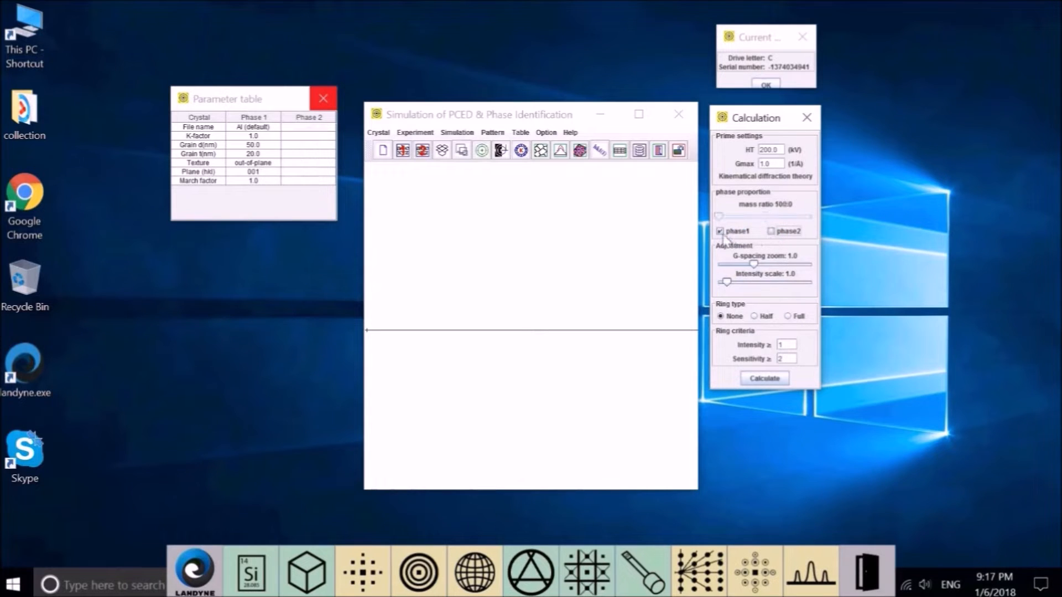
left_click(771, 231)
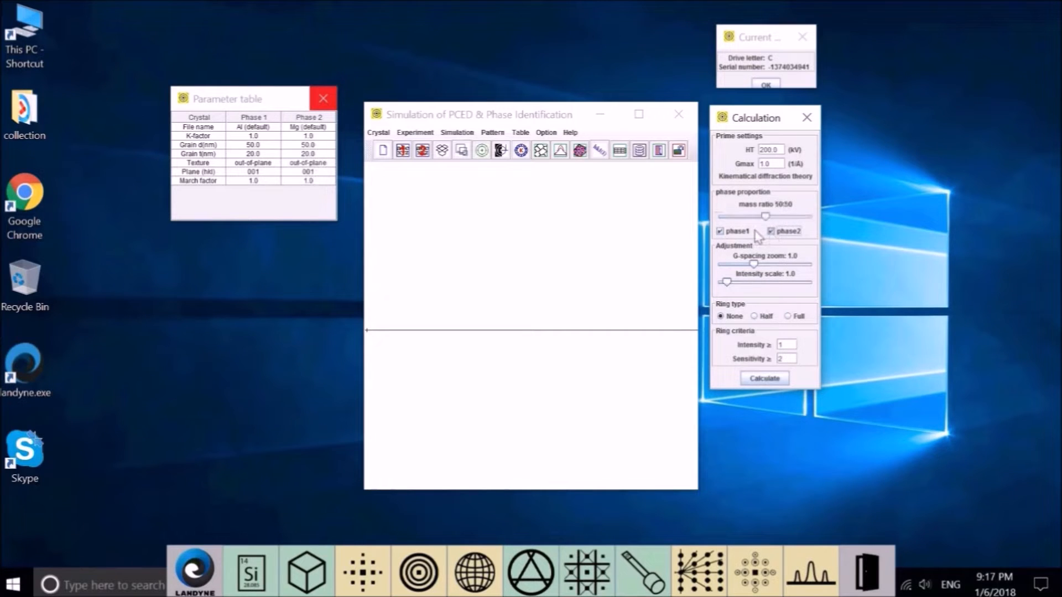
left_click(721, 232)
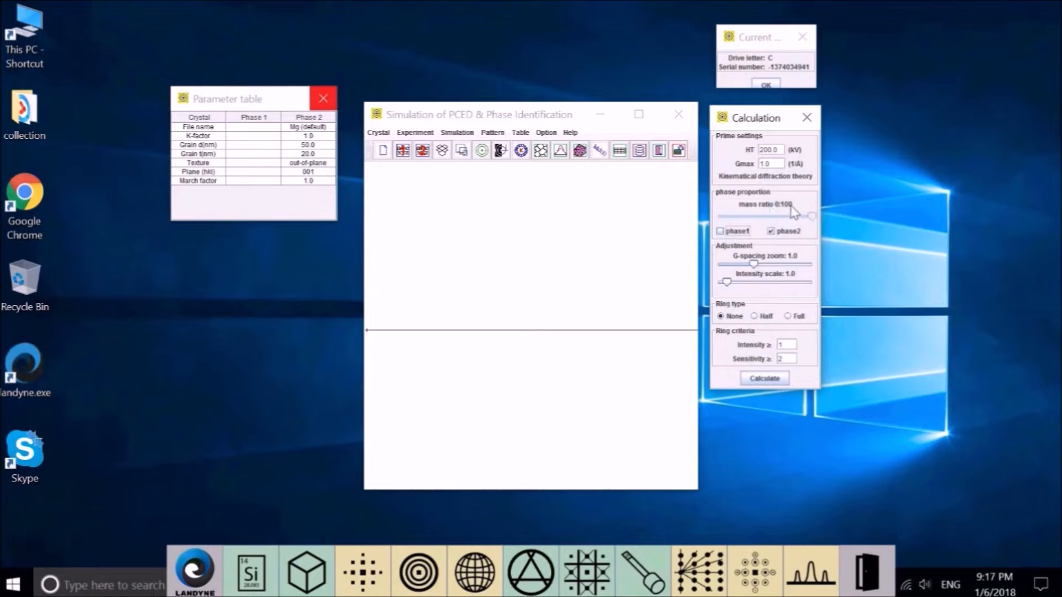
left_click(731, 234)
left_click(778, 233)
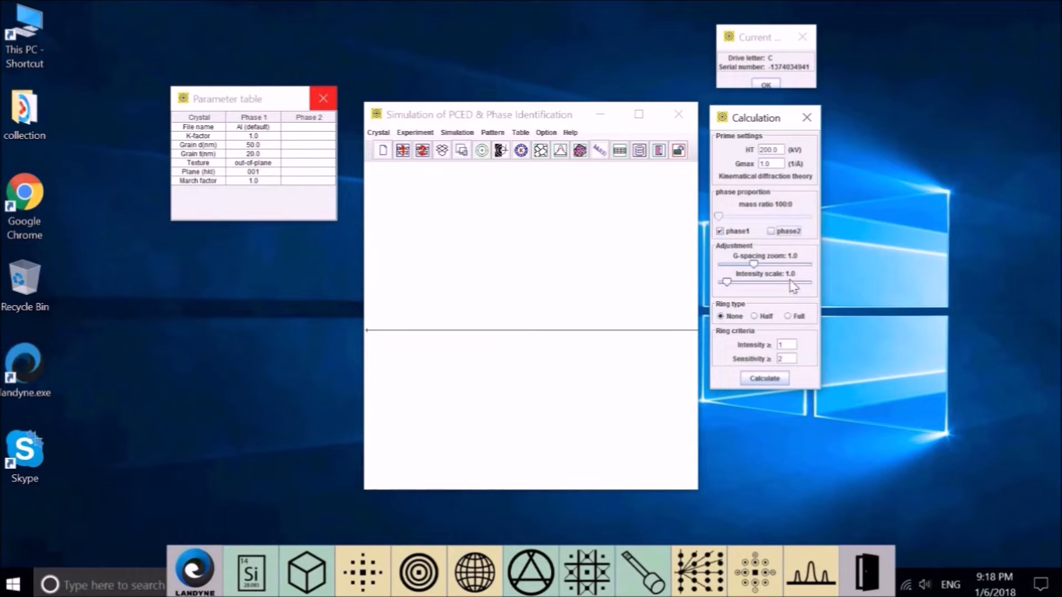
Step: Calculate the Al profile and set G-spacing zoom 1.63 and intensity scale 3.34
left_click(765, 381)
left_click_drag(754, 264, 790, 271)
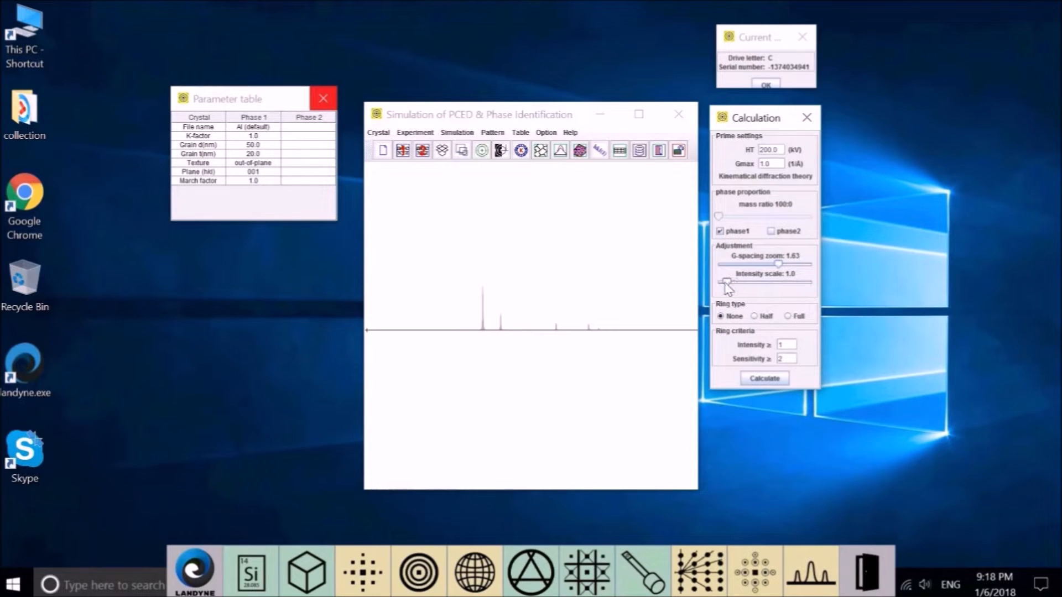
left_click_drag(728, 280, 750, 284)
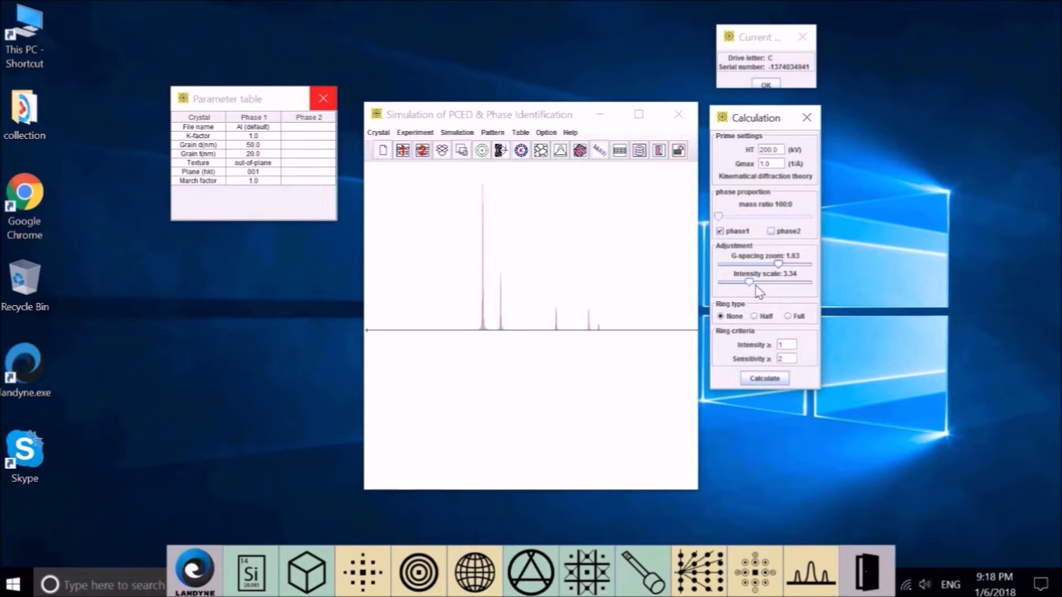
Step: Calculate the Mg-only profile, then re-enable Al for a 50:50 Al–Mg mix
left_click(728, 236)
left_click(771, 232)
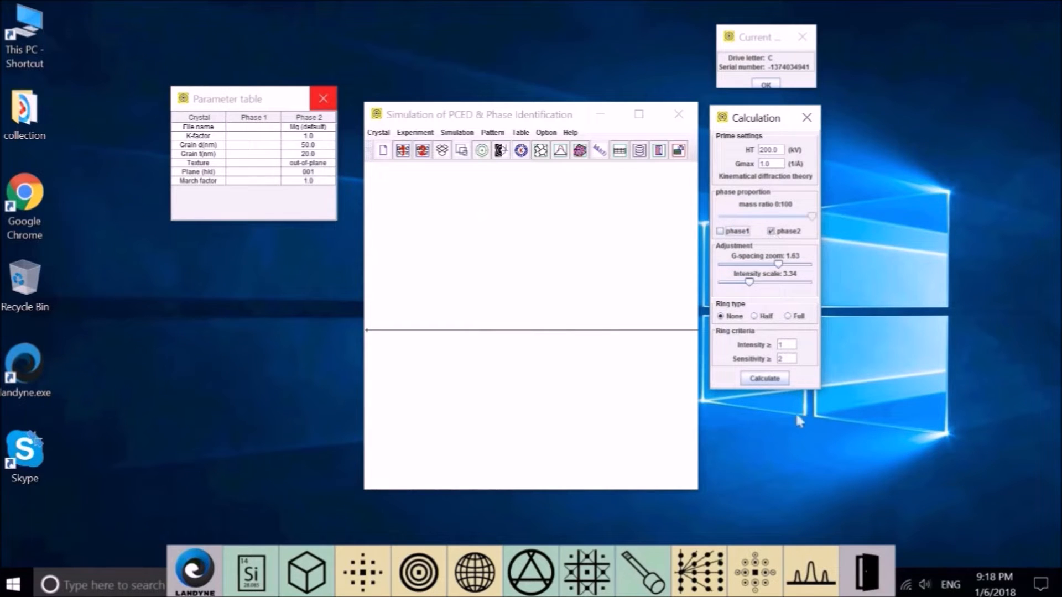
left_click(777, 381)
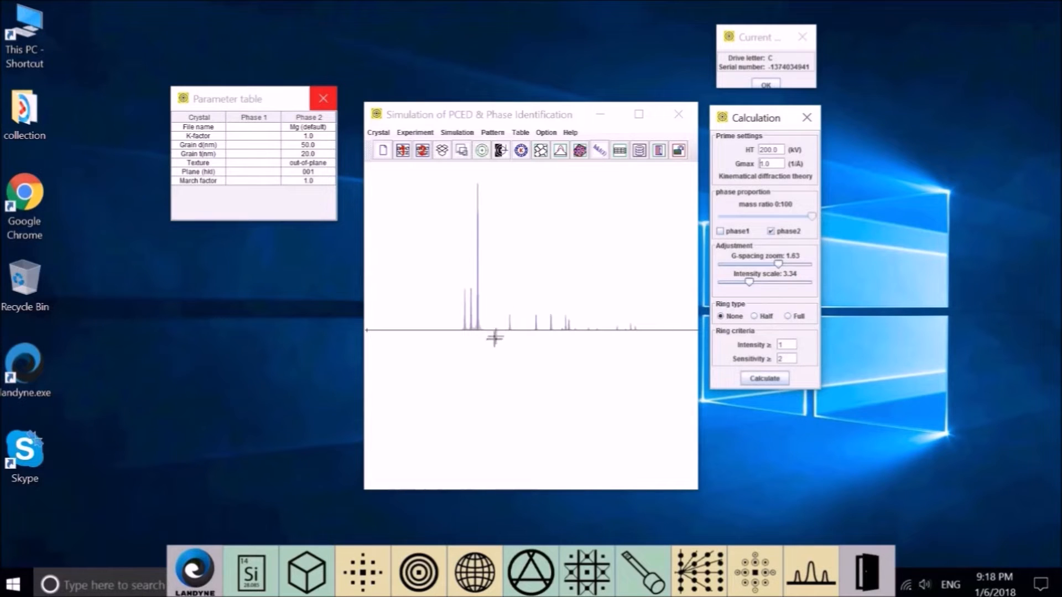
left_click(721, 232)
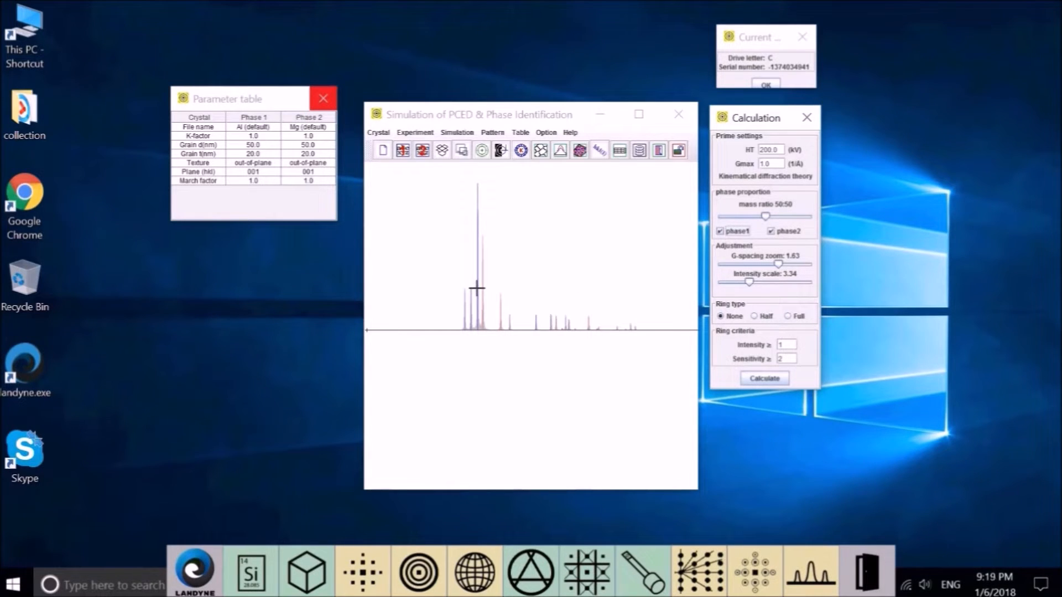
left_click(543, 132)
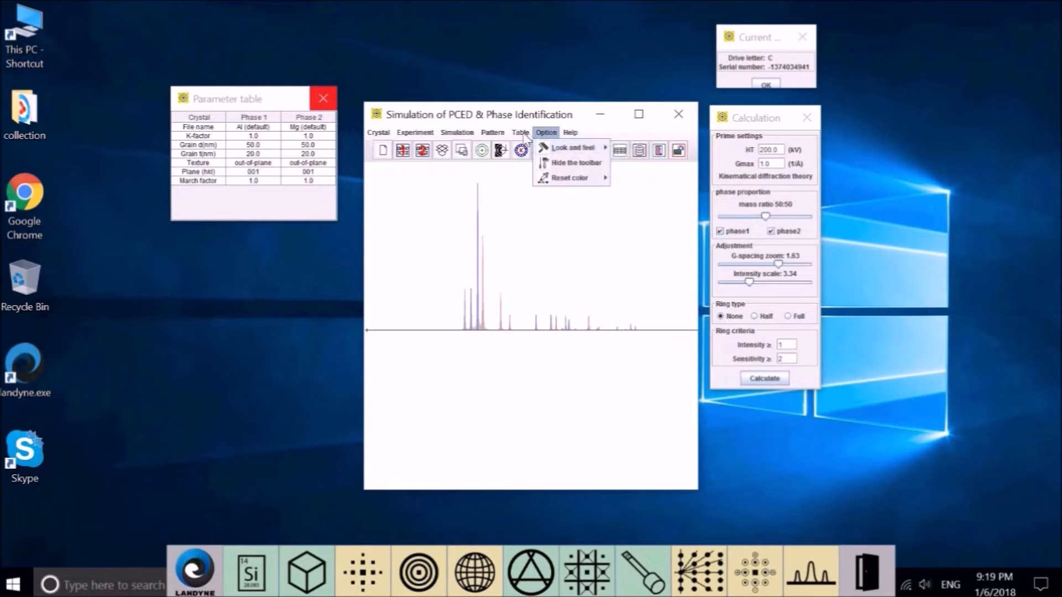
mouse_move(520, 136)
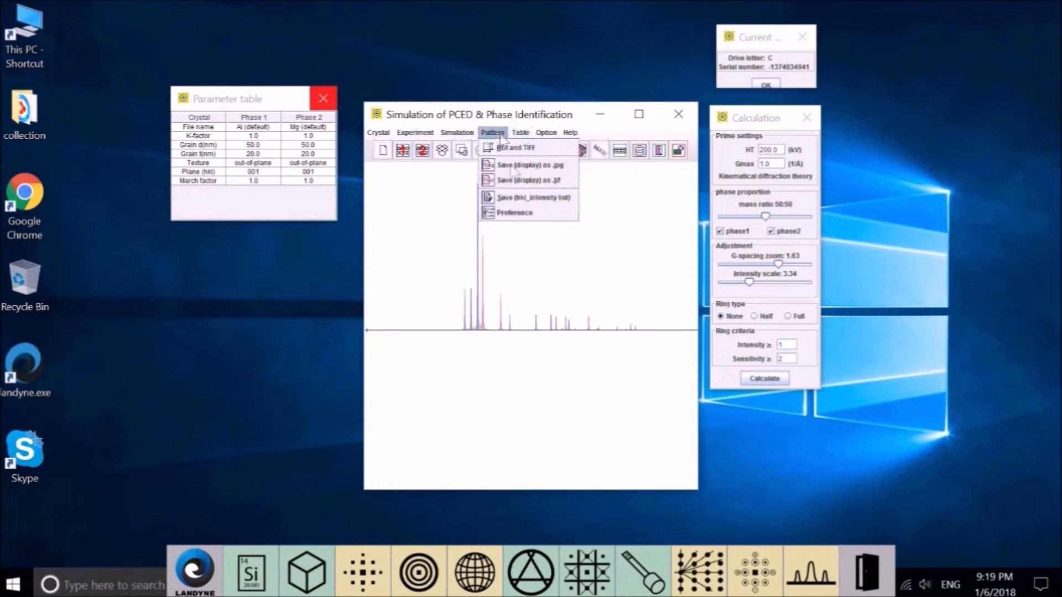
mouse_move(554, 134)
mouse_move(564, 183)
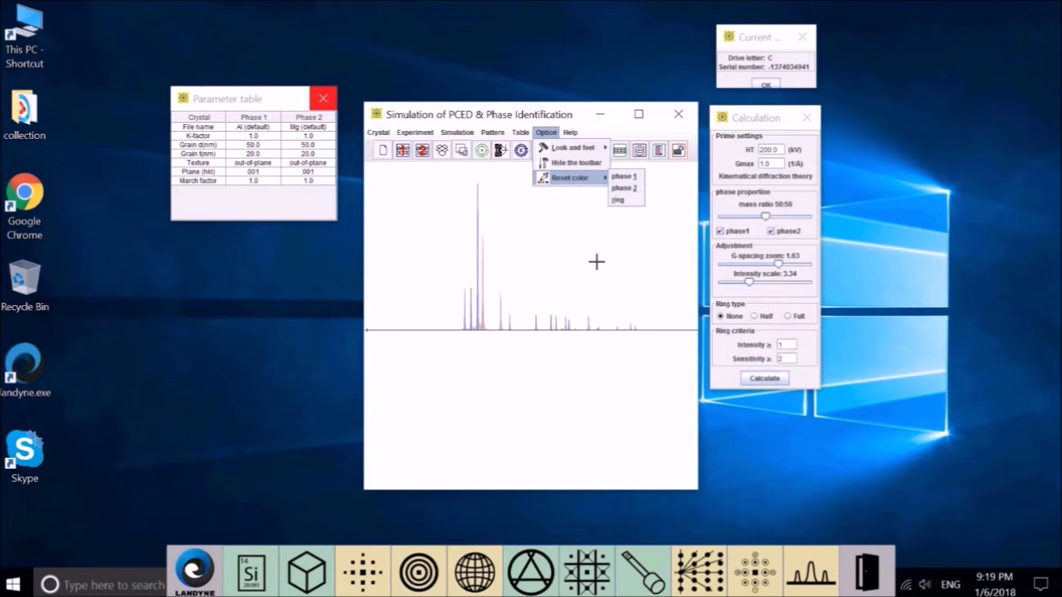
left_click(467, 303)
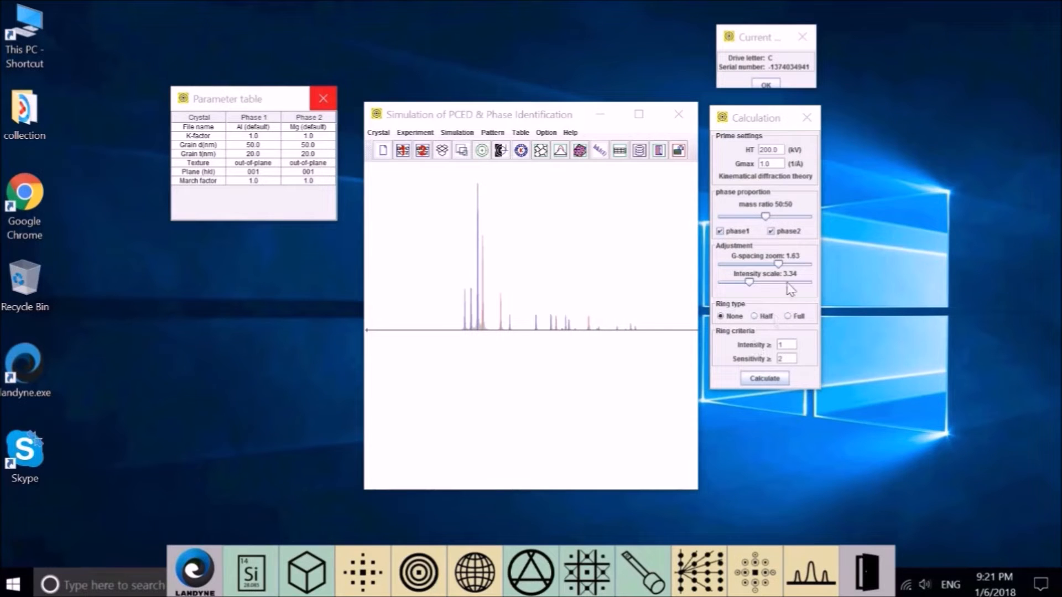
Step: Move the Al:Mg mass ratio slider through 79:21 and 80:20, ending at 32:68
left_click(765, 216)
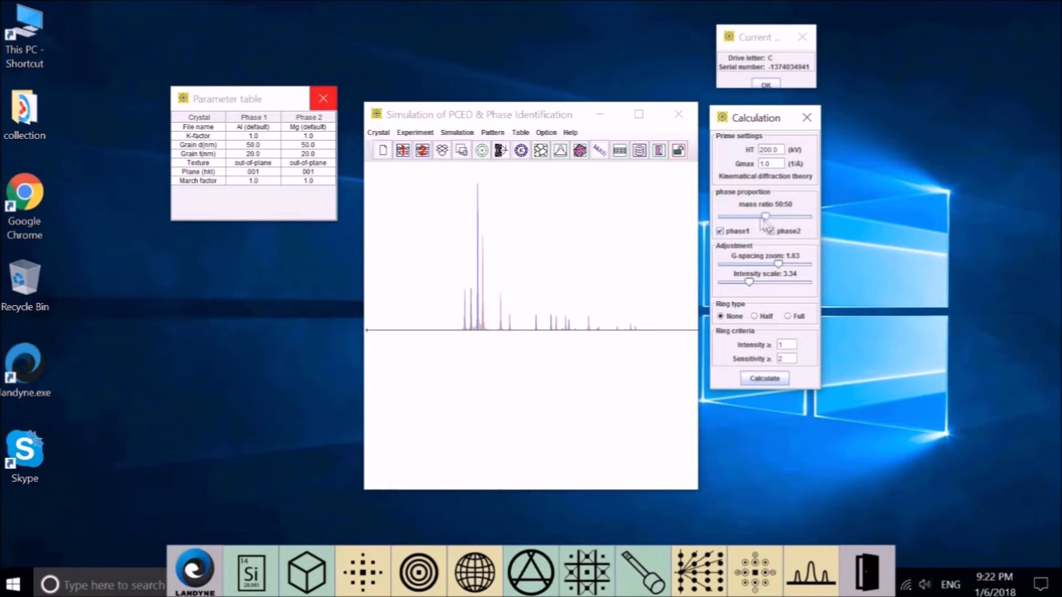
left_click_drag(766, 217, 739, 218)
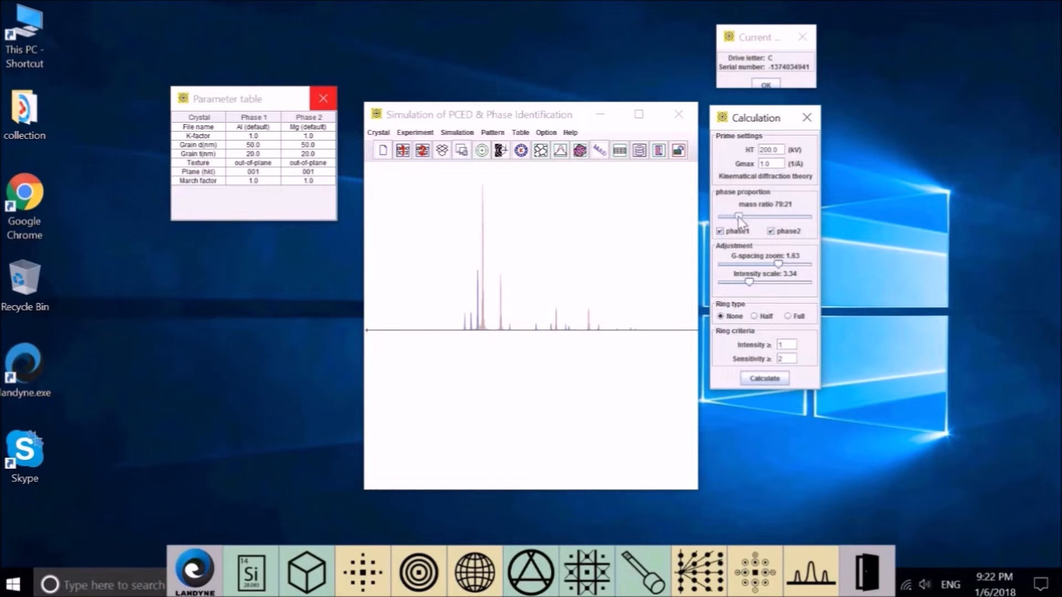
left_click_drag(739, 220, 737, 220)
left_click_drag(739, 217, 782, 220)
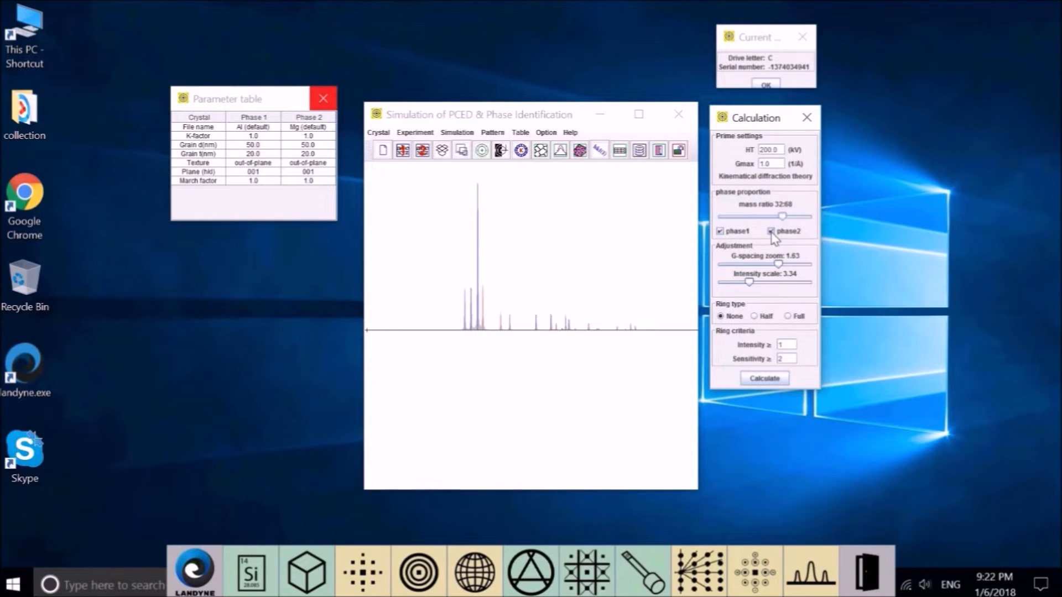
Step: Disable Mg and recalculate the Al-only profile with Gmax 1.0
left_click(771, 232)
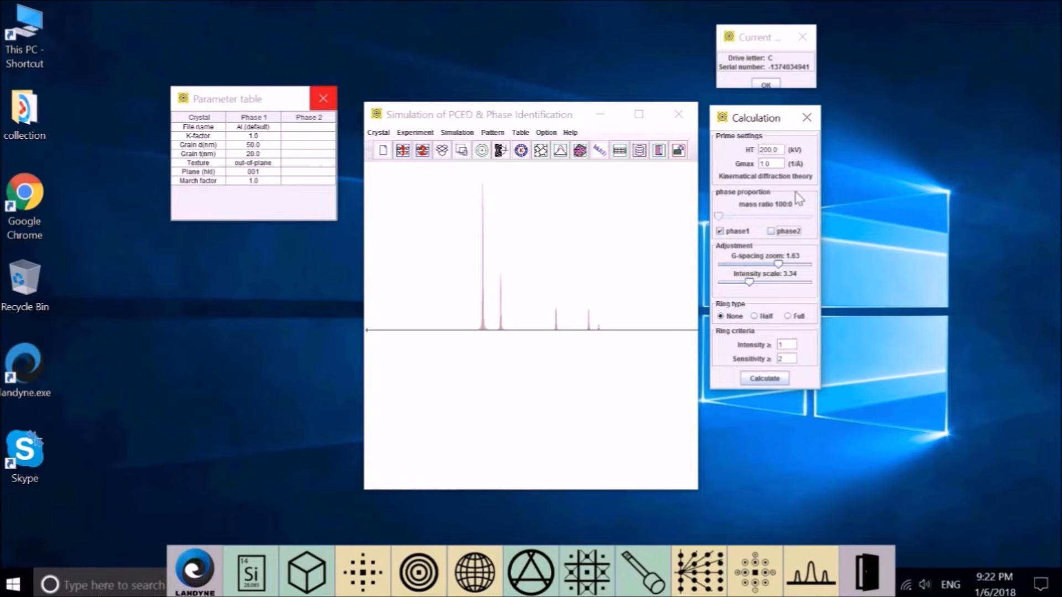
left_click(778, 162)
left_click(769, 380)
Step: Reduce G-spacing zoom to about 1.17, recalculate, and lower the intensity scale to 2.52
left_click_drag(779, 266, 760, 268)
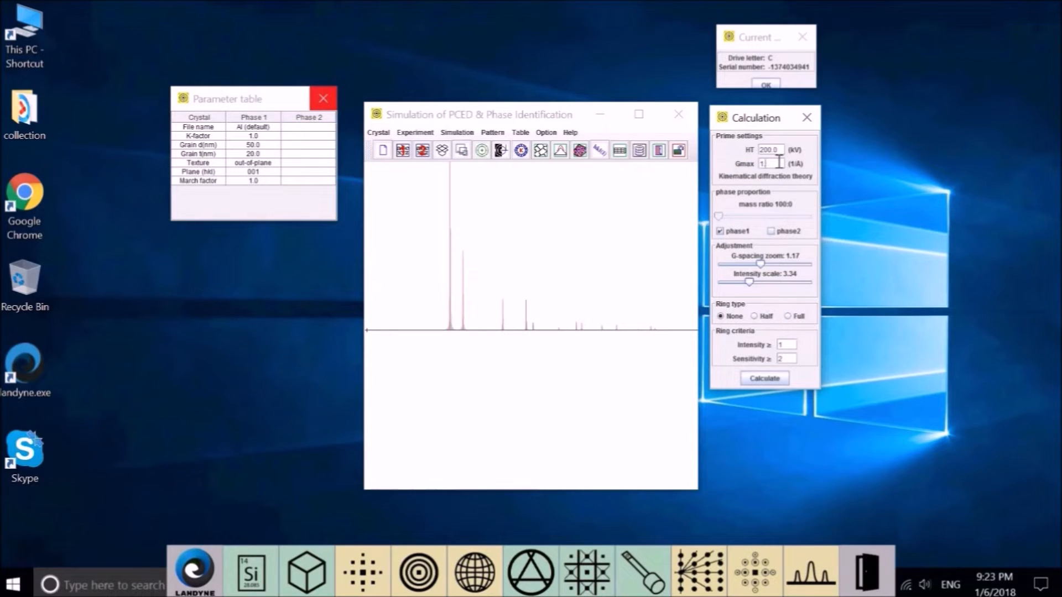
left_click(750, 383)
left_click_drag(745, 281, 739, 282)
left_click(458, 132)
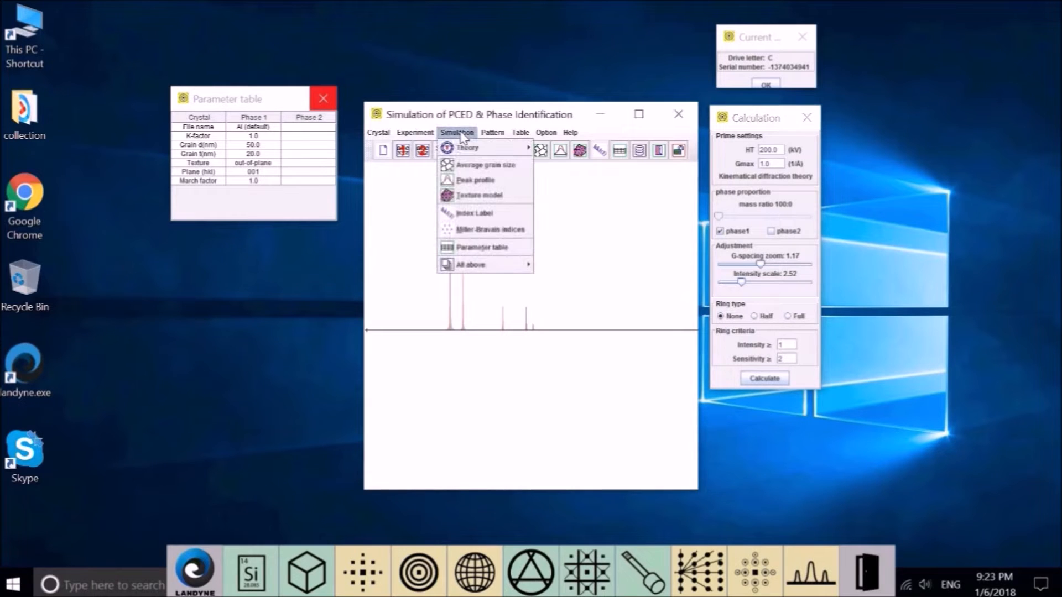
Step: Open the Peak profile settings, show only profile curves, and spread G-spacing zoom to 1.485
left_click(473, 180)
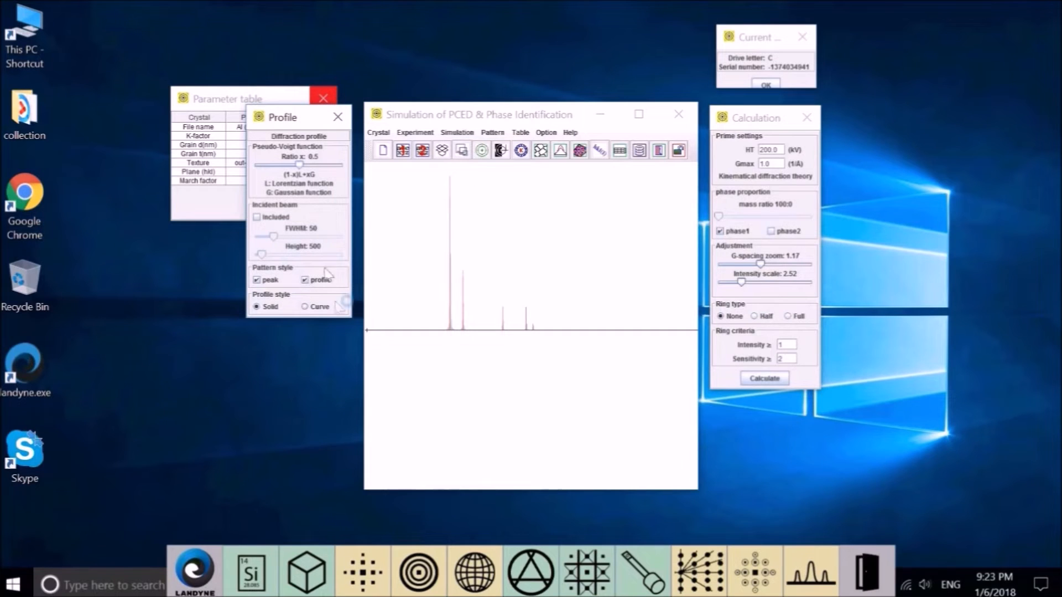
left_click_drag(296, 119, 280, 221)
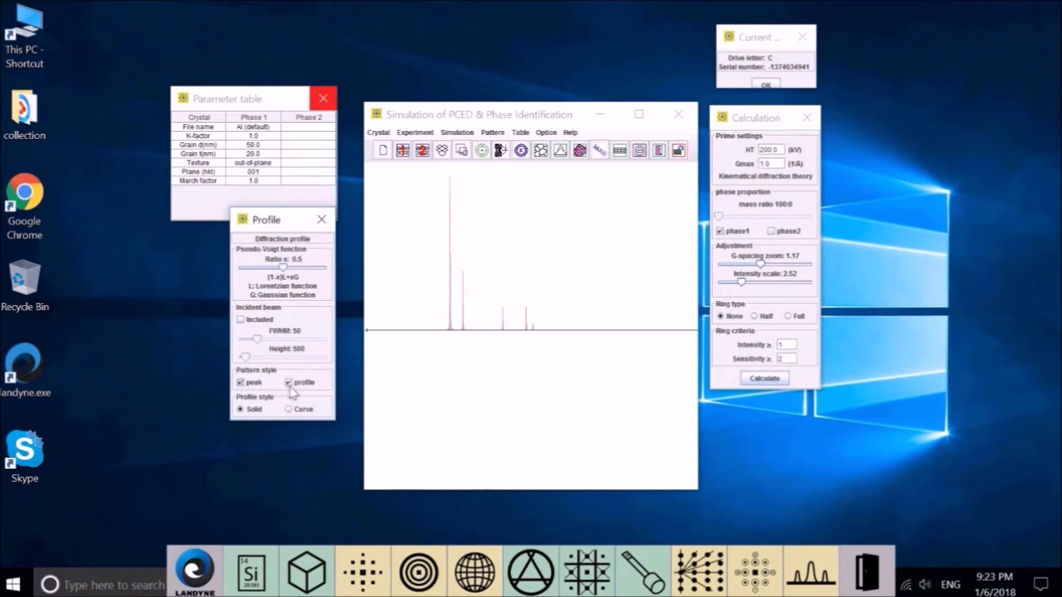
left_click(241, 384)
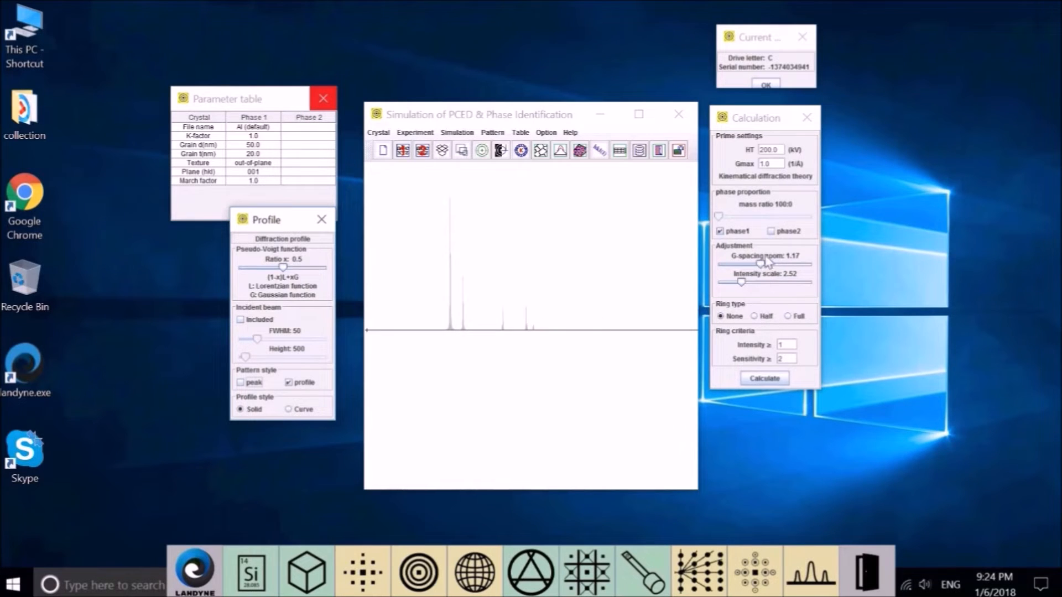
left_click_drag(762, 265, 774, 265)
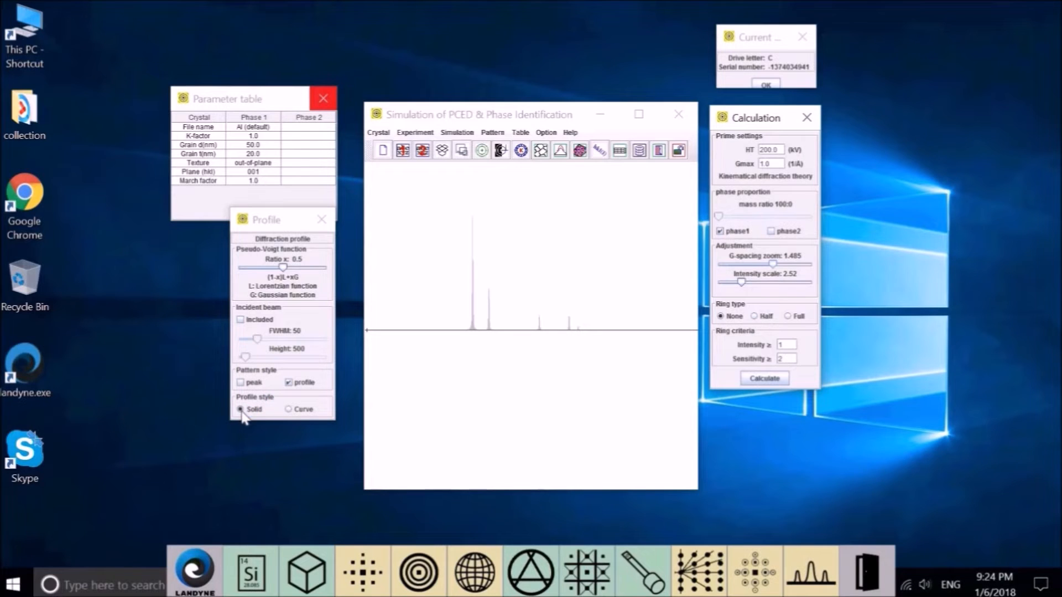
Step: Compare curve and solid profile styles, ending with both stick peaks and solid profile shown
left_click(289, 410)
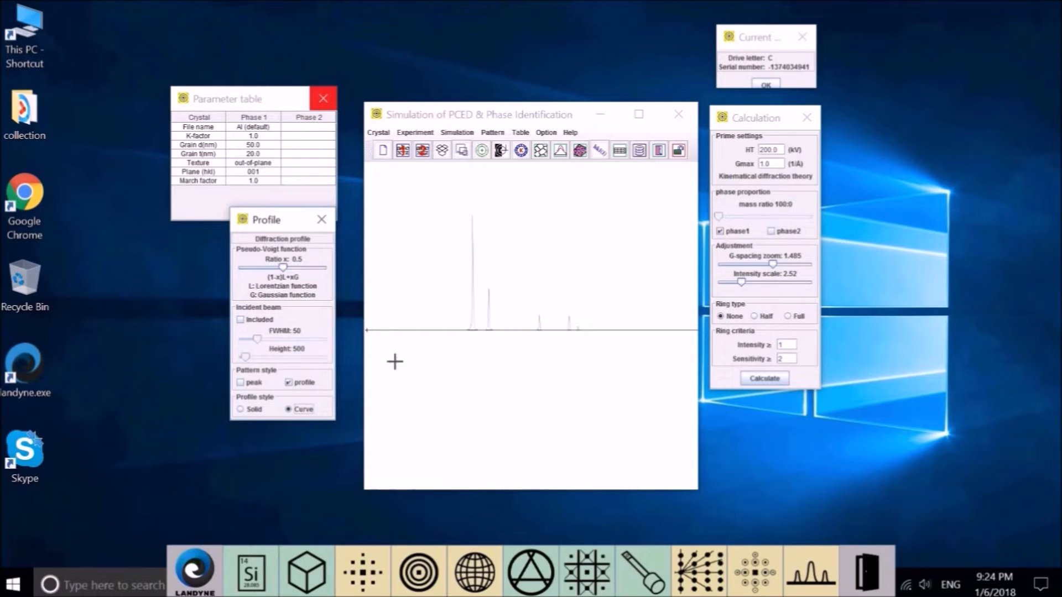
left_click(241, 410)
left_click(241, 383)
left_click(298, 383)
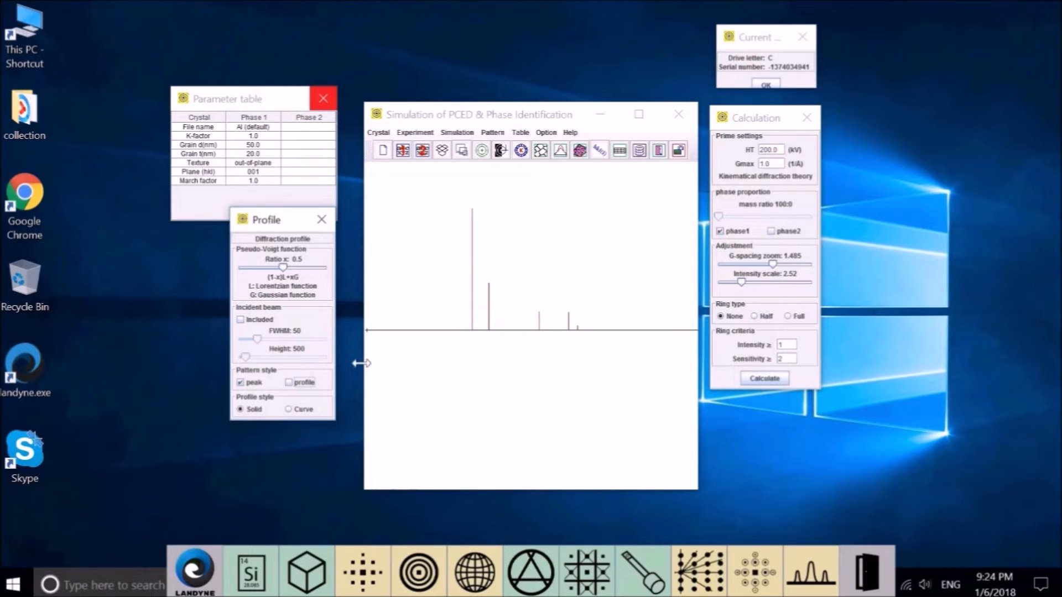
left_click(289, 383)
Step: Include the incident beam, widen its FWHM, raise its height, and set Ratio x to 0.53
left_click(241, 320)
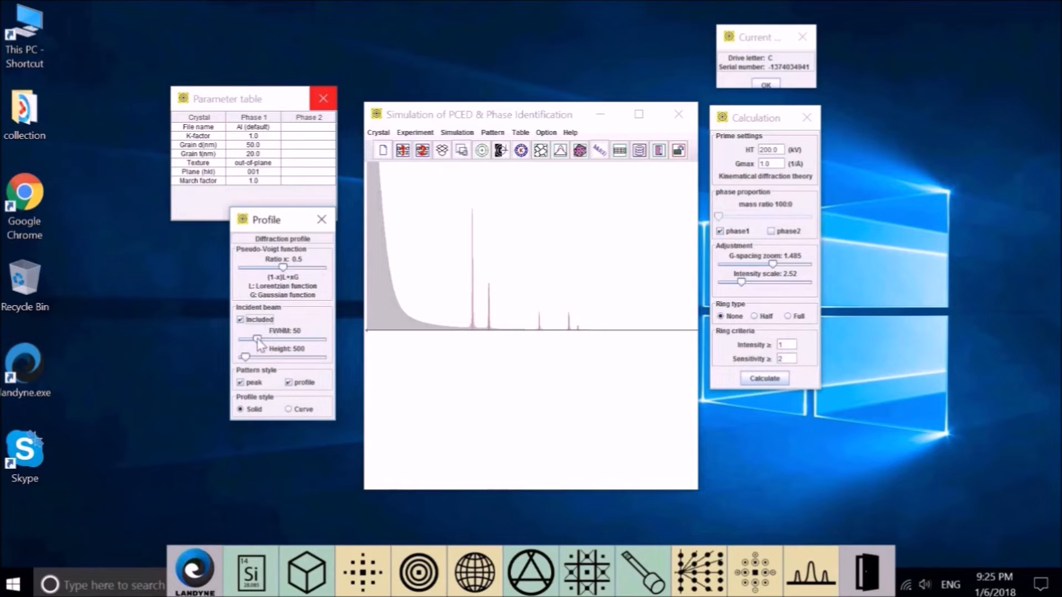
mouse_move(258, 339)
left_mouse_down()
mouse_move(298, 355)
mouse_move(263, 340)
left_mouse_up()
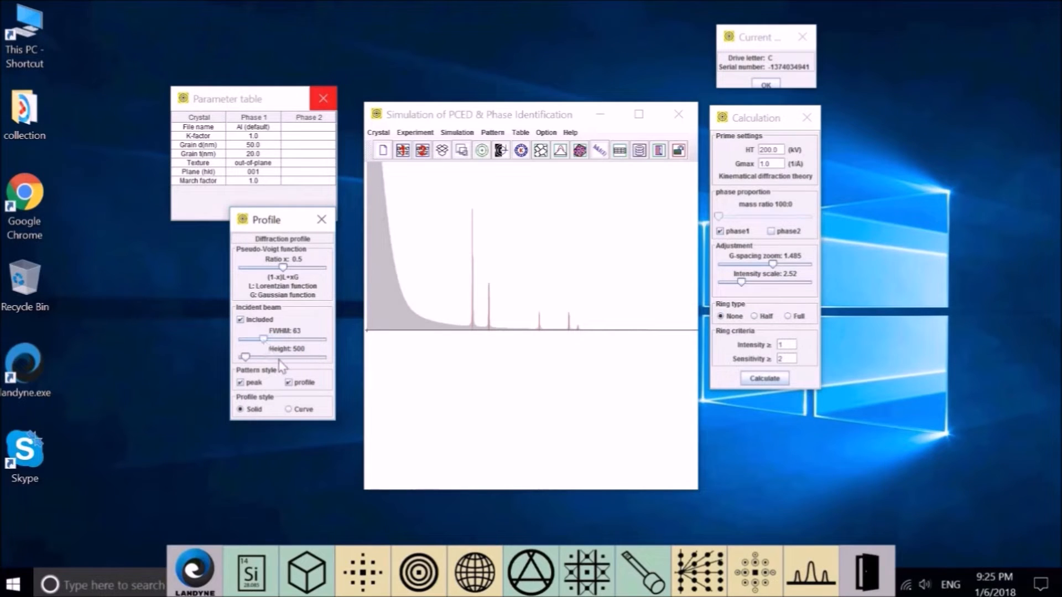
mouse_move(253, 363)
left_mouse_down()
mouse_move(279, 366)
mouse_move(254, 365)
left_mouse_up()
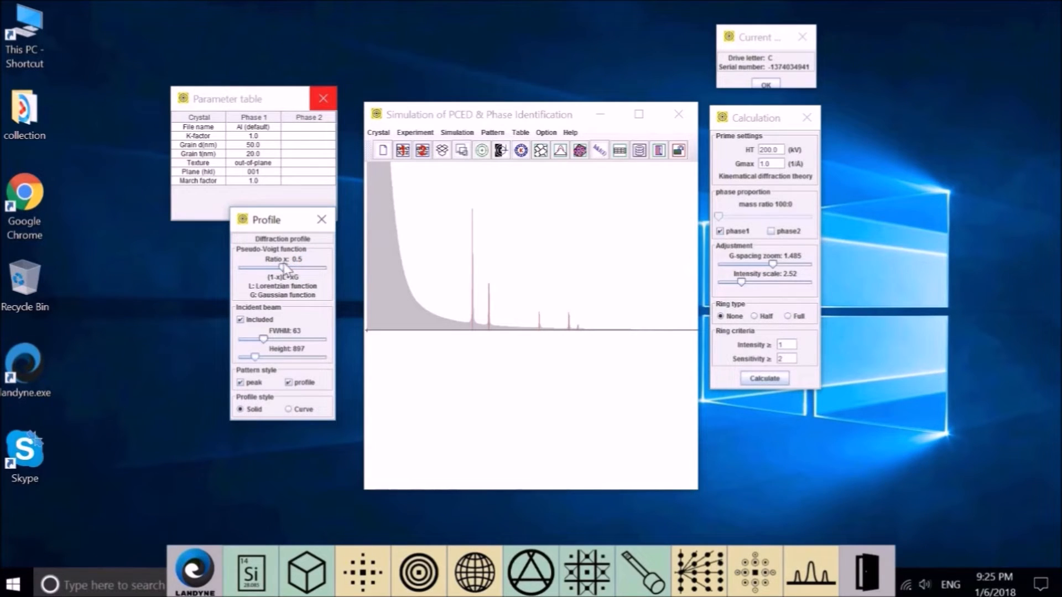
mouse_move(283, 269)
left_mouse_down()
mouse_move(275, 269)
mouse_move(292, 268)
mouse_move(289, 284)
left_mouse_up()
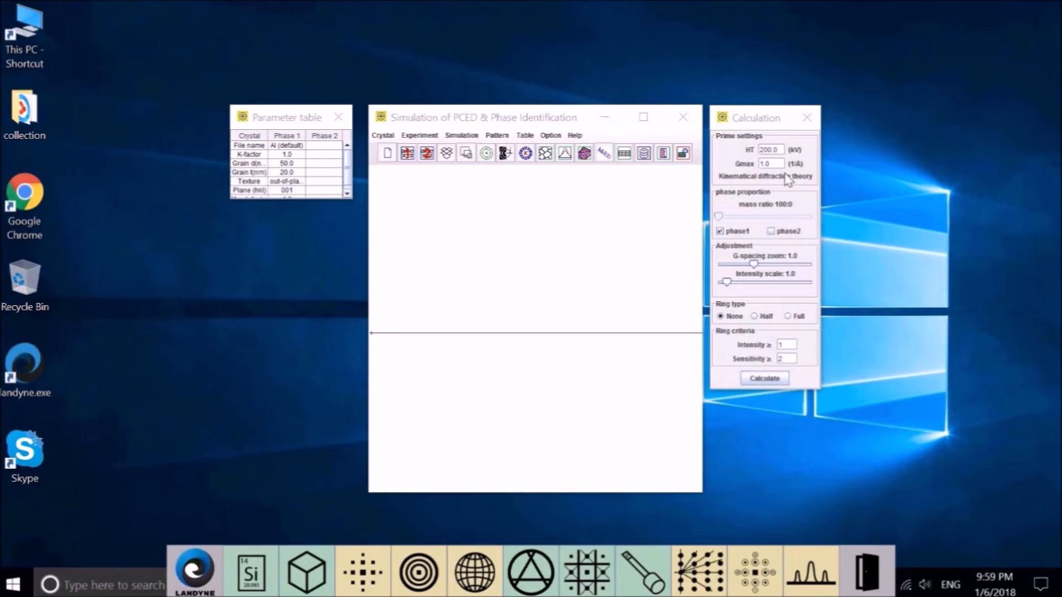
Step: Choose Dynamical diffraction theory under Simulation > Theory
left_click(463, 135)
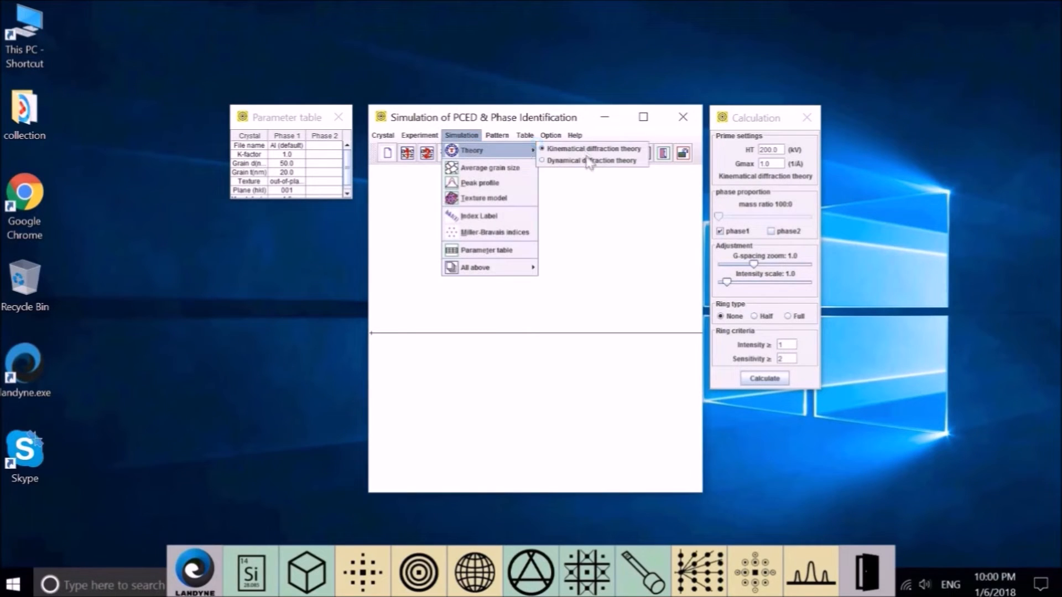
mouse_move(505, 139)
mouse_move(461, 135)
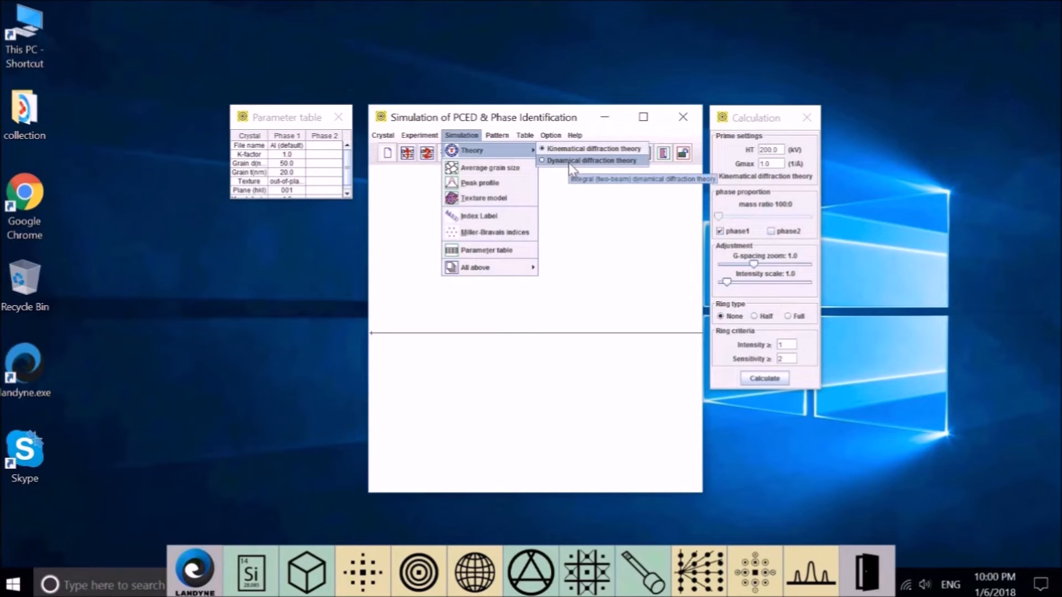
left_click(570, 161)
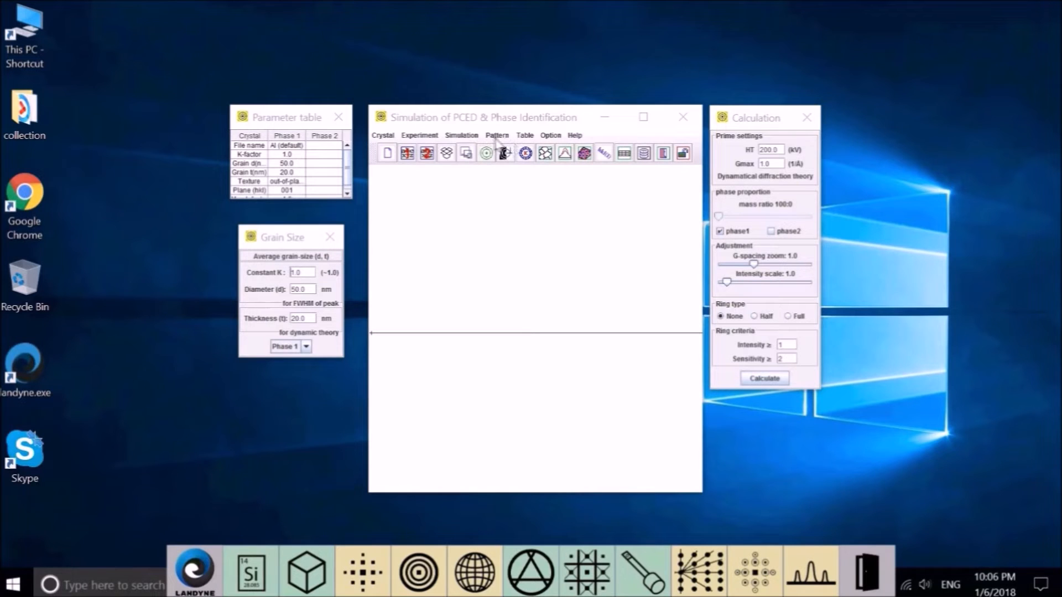
Step: Enter 100 nm grain diameter and 100 nm thickness, then recalculate the dynamical Al pattern
left_click(463, 138)
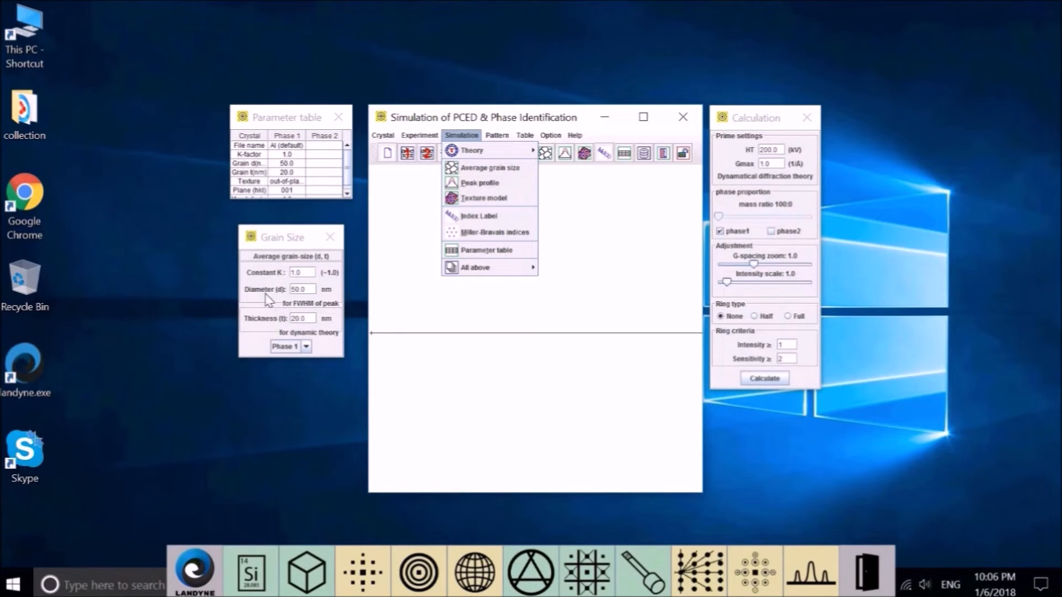
left_click(310, 290)
key("BackSpace")
key("BackSpace")
key("BackSpace")
key("BackSpace")
type("100")
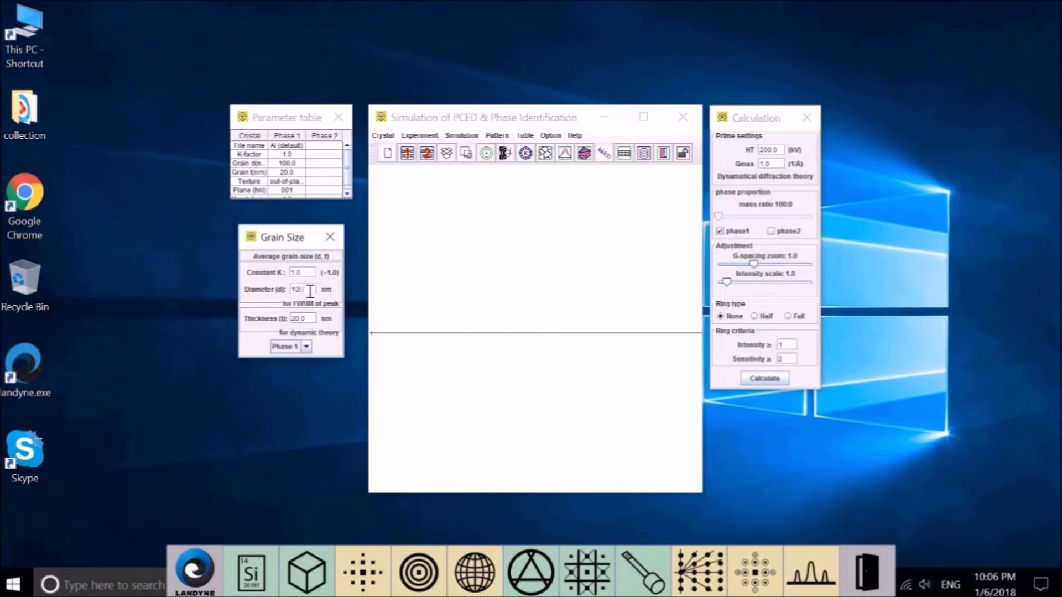
double_click(313, 320)
type("10")
left_click(771, 380)
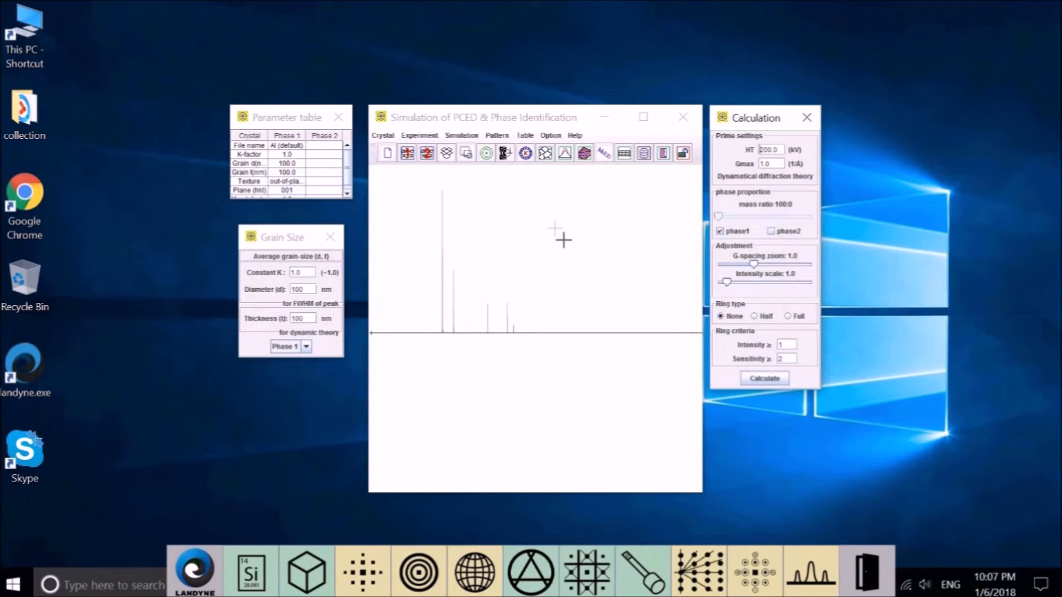
Step: Switch back to Kinematical diffraction theory and recalculate the Al pattern
left_click(454, 136)
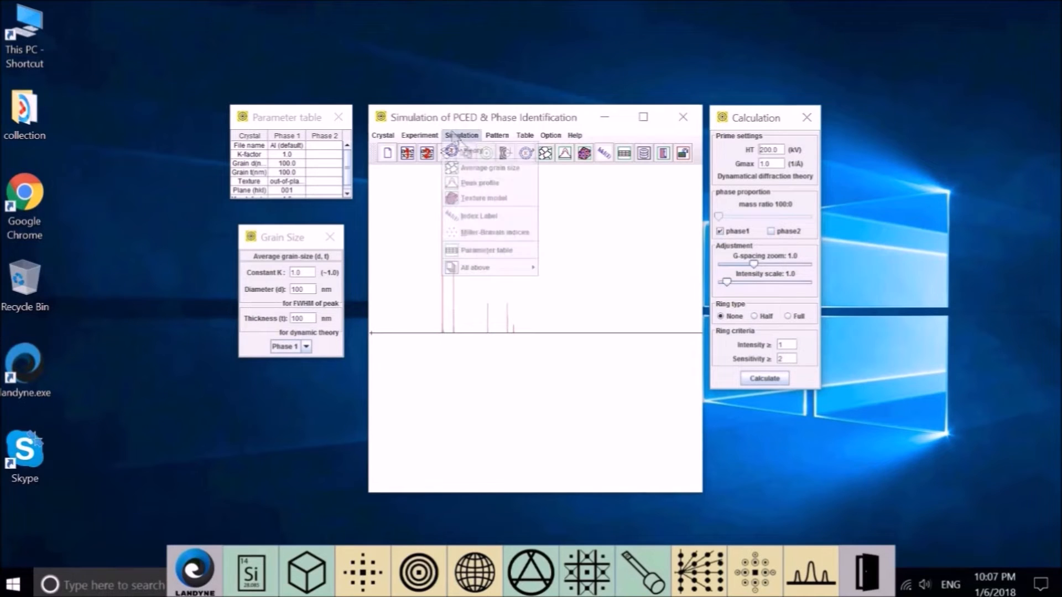
mouse_move(487, 150)
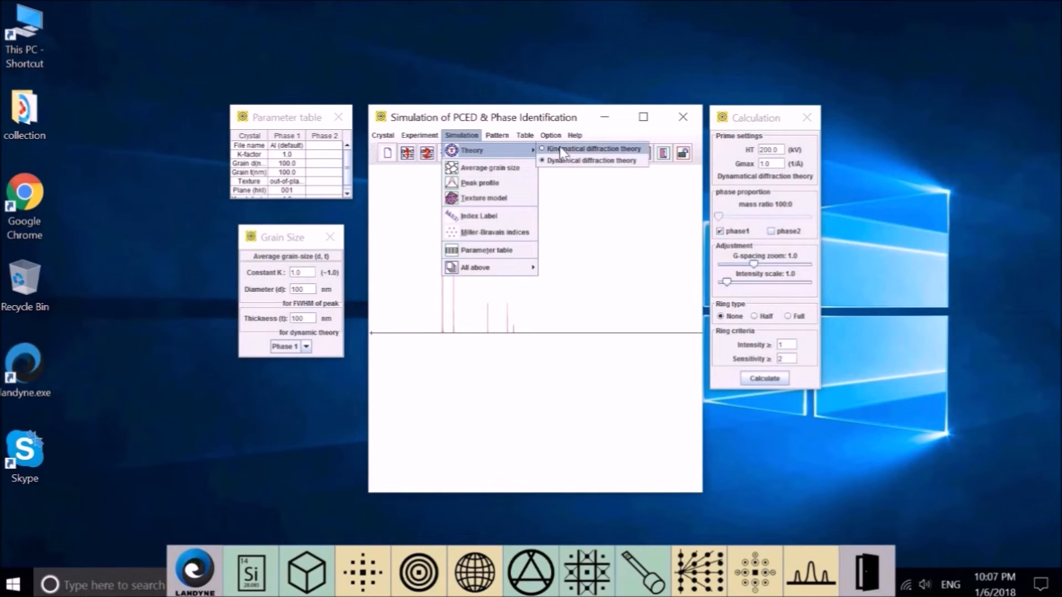
left_click(560, 147)
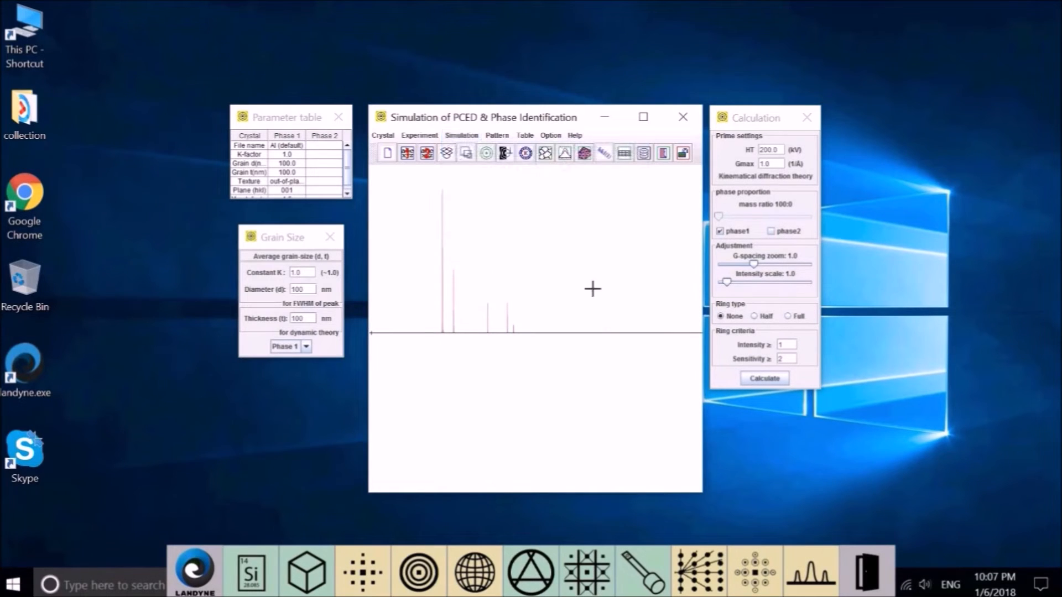
left_click(752, 380)
left_click(777, 384)
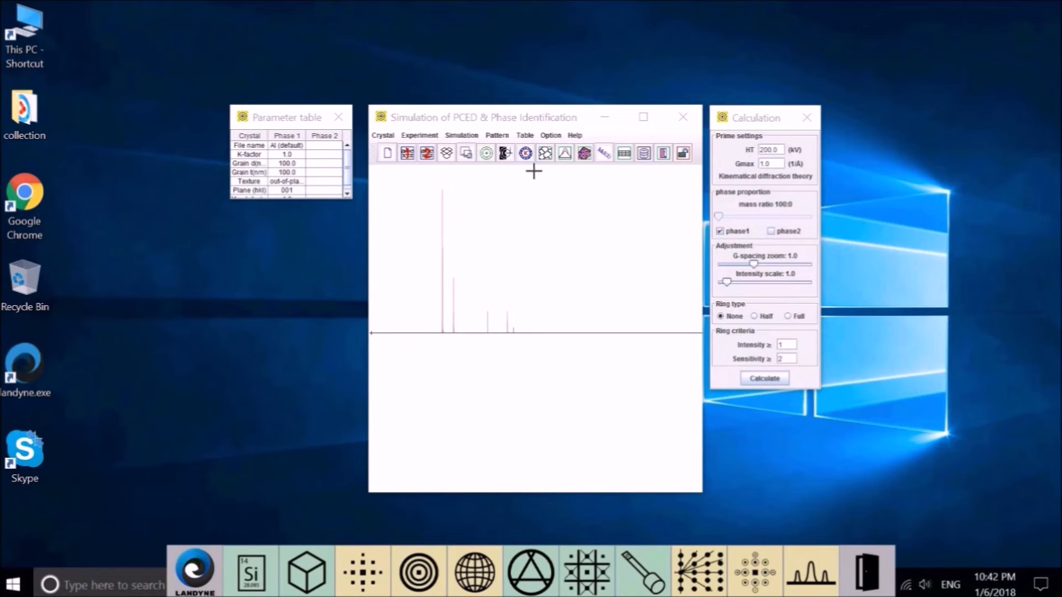
Step: Add hkl index labels, place the Label panel below the table, and anchor labels at Top point
left_click(466, 131)
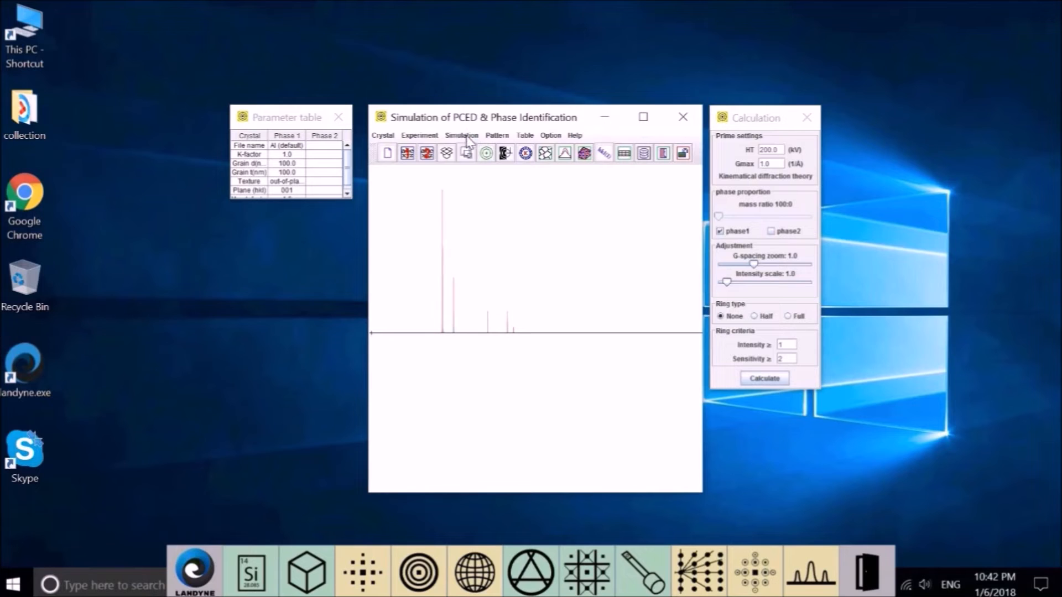
left_click(466, 138)
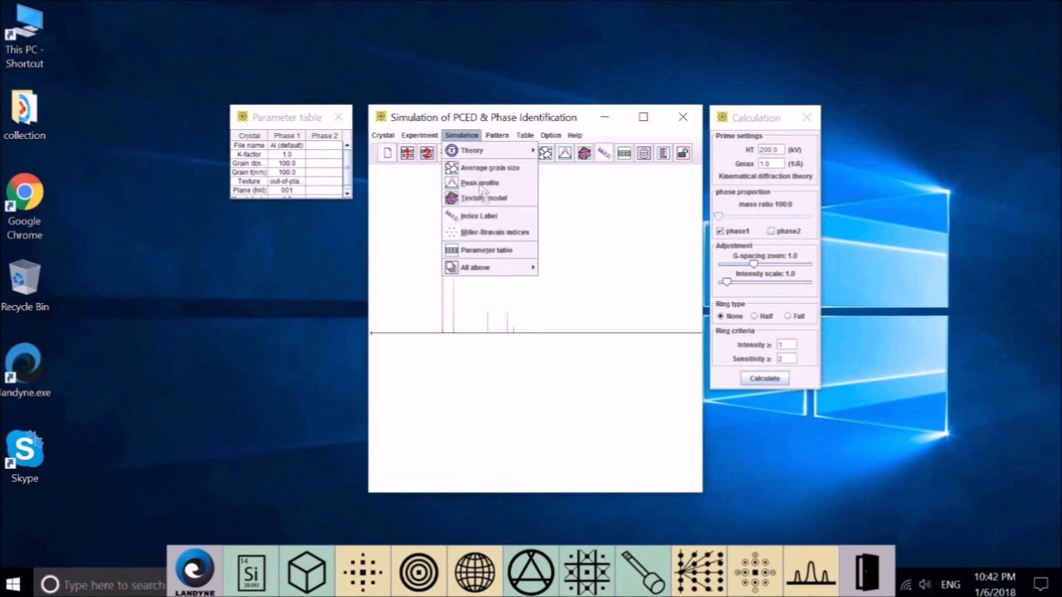
left_click(481, 216)
left_click_drag(298, 123, 297, 241)
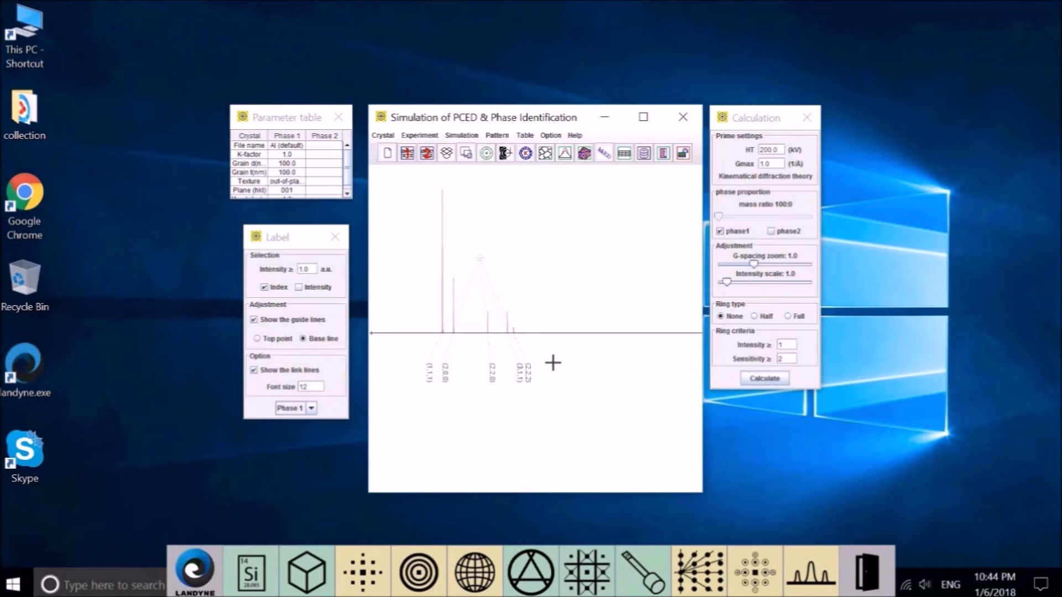
left_click(262, 339)
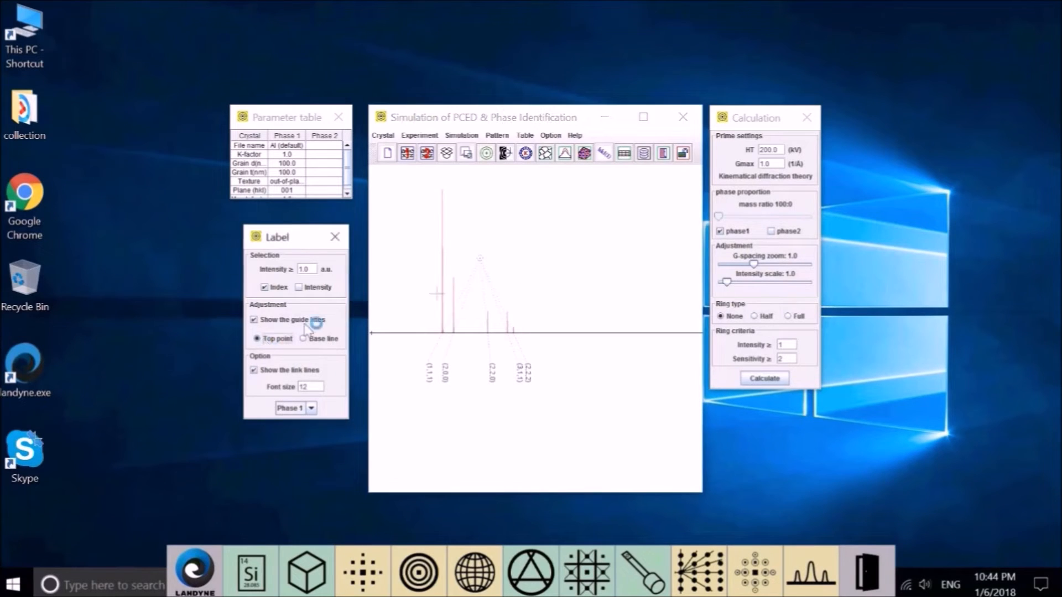
left_click(540, 261)
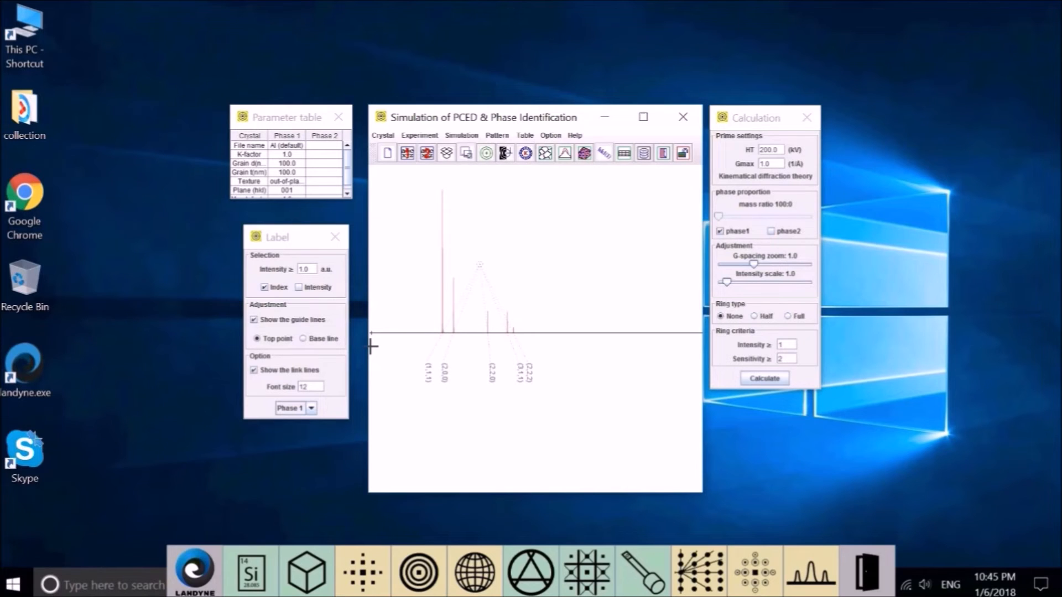
Step: Add the Mg phase at 50:50, recalculate, and hide guide lines for Phase 1 labels
left_click(771, 231)
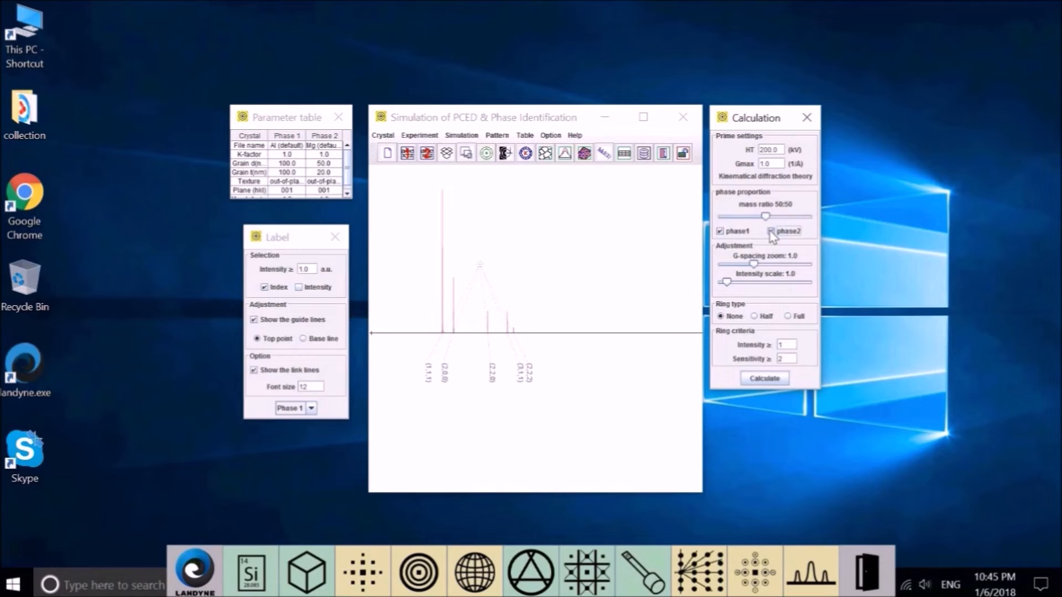
left_click(764, 379)
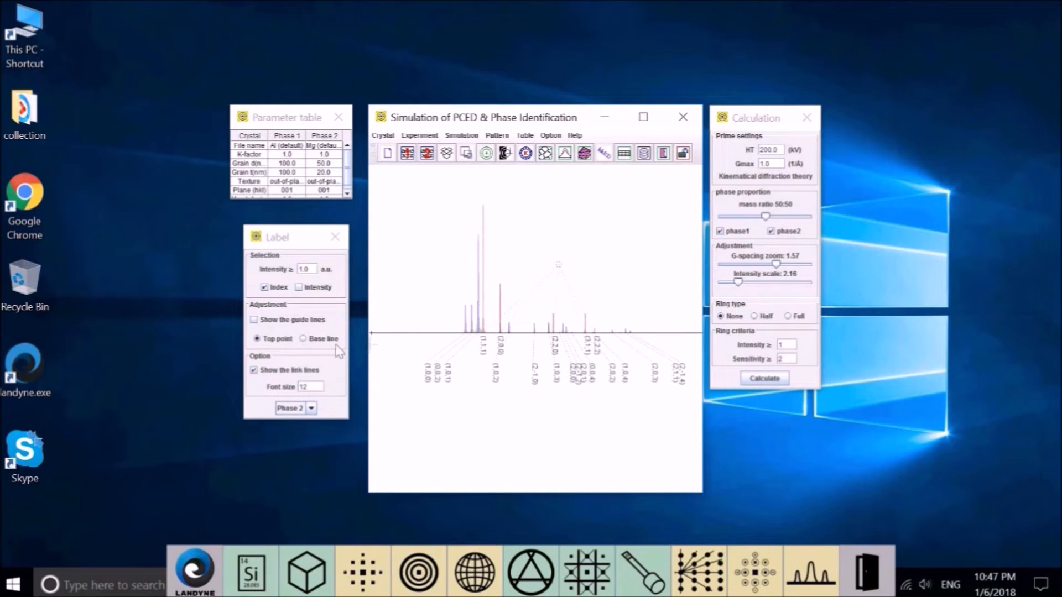
left_click(312, 409)
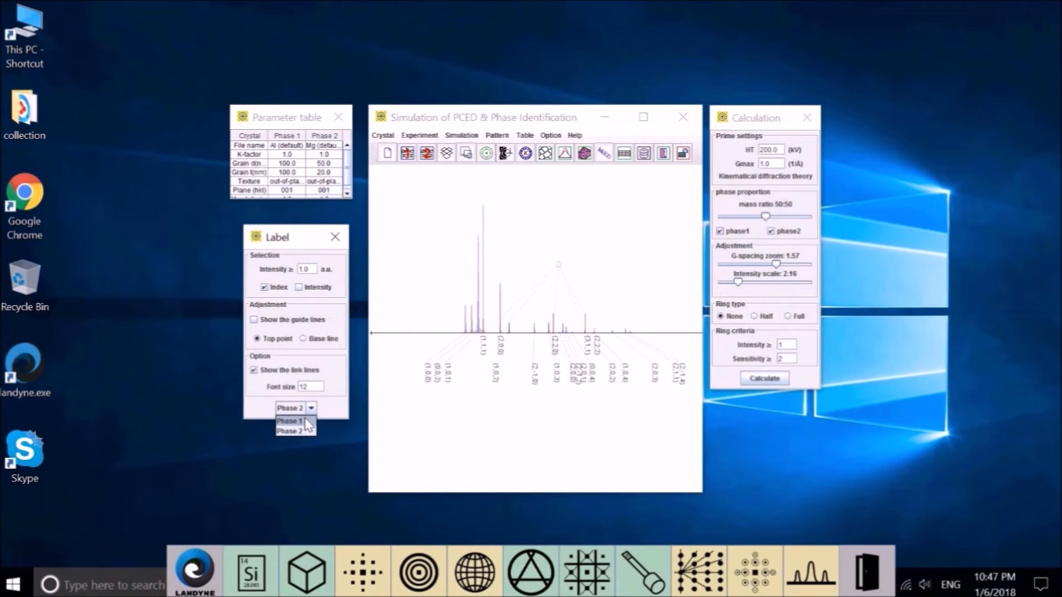
left_click(290, 422)
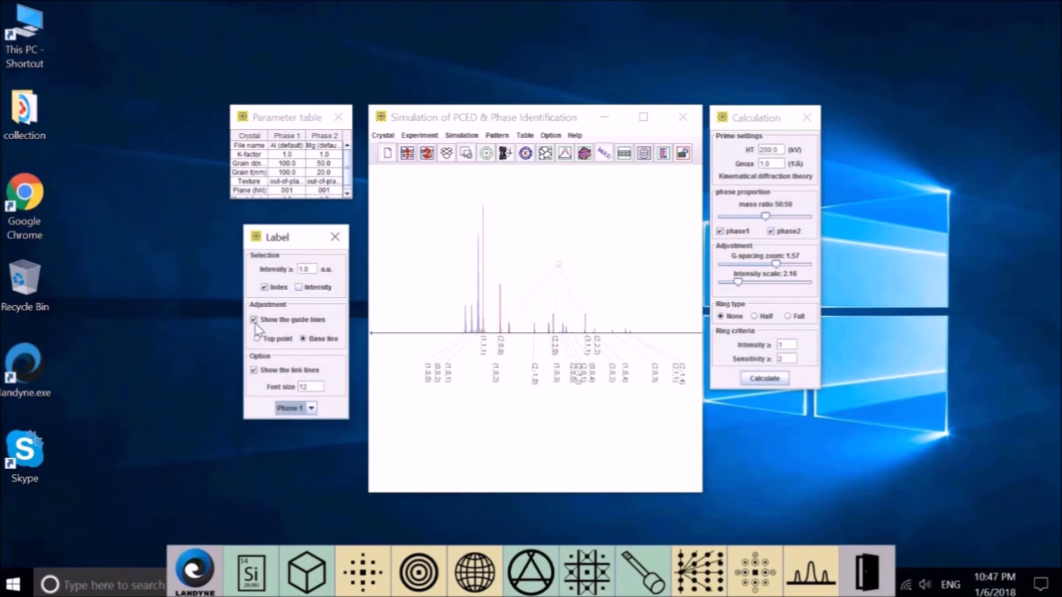
left_click(254, 321)
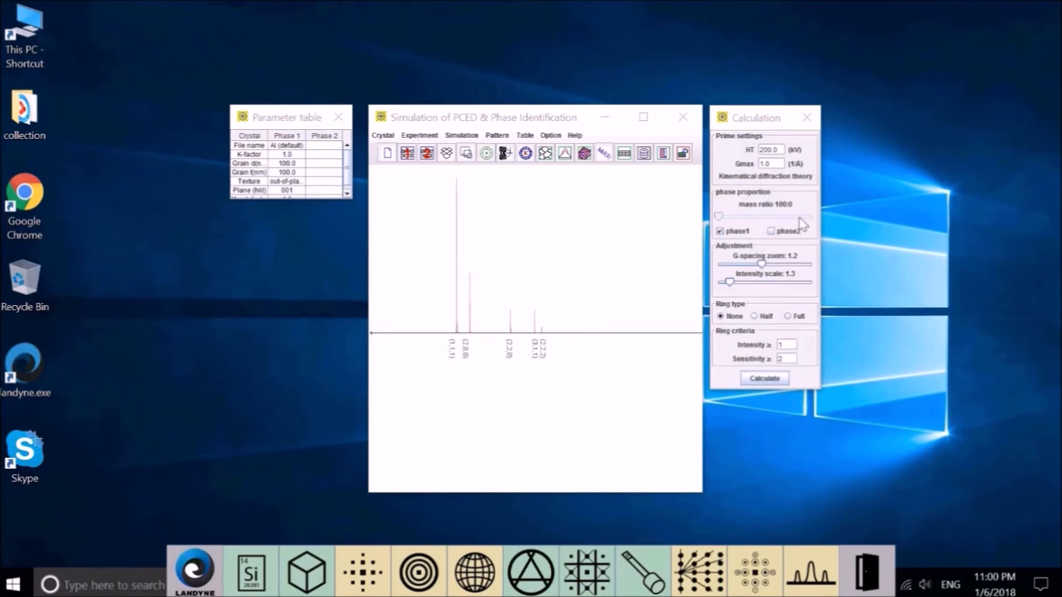
Step: Change Gmax from 1.0 to 1.2 1/Å and recalculate, adding the (4,0,0), (3,3,1), (4,2,0) peaks
left_click(777, 163)
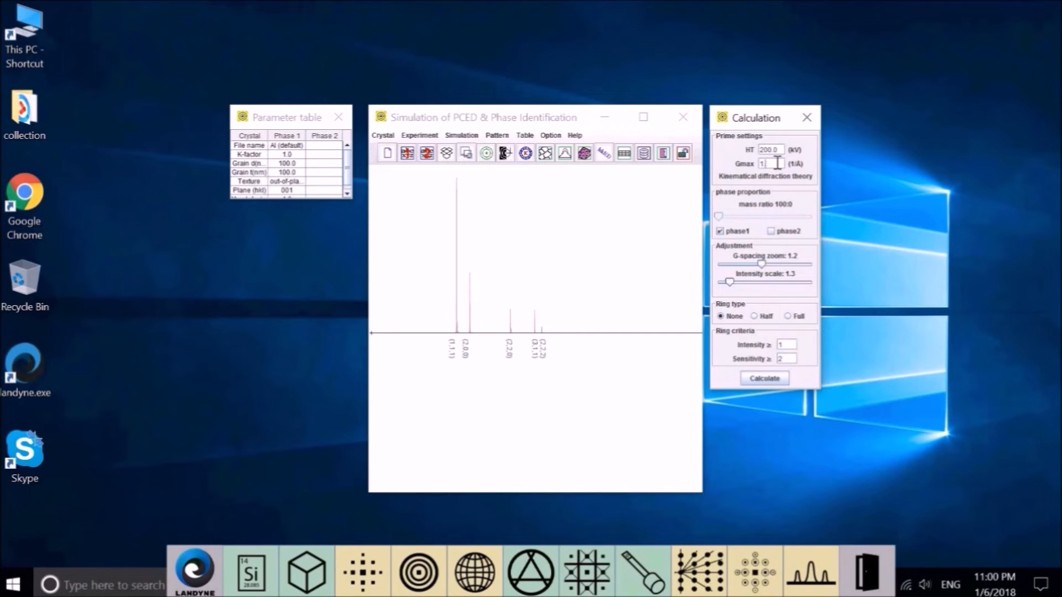
type("2")
left_click(778, 379)
left_click(468, 136)
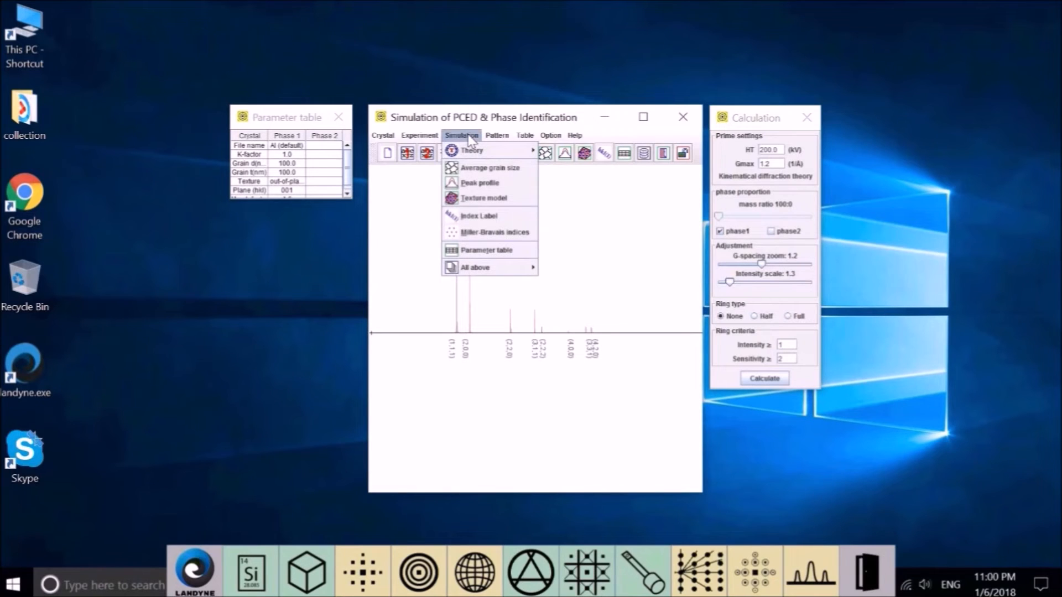
Step: Open the texture model and recalculate with March parameter 0.75, then set it to 0.5
left_click(474, 202)
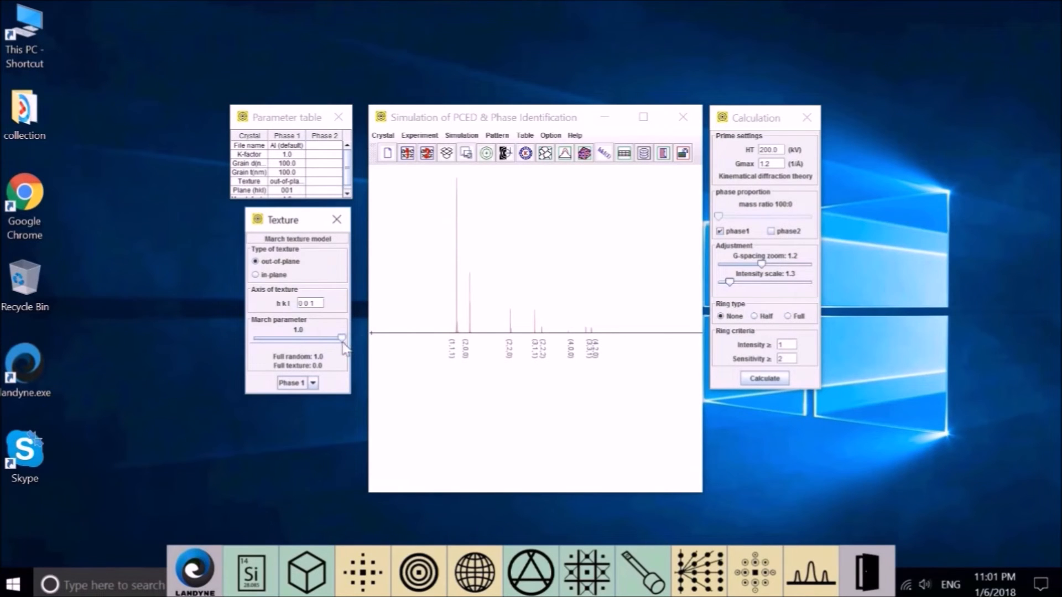
left_click_drag(341, 340, 321, 340)
left_click(762, 382)
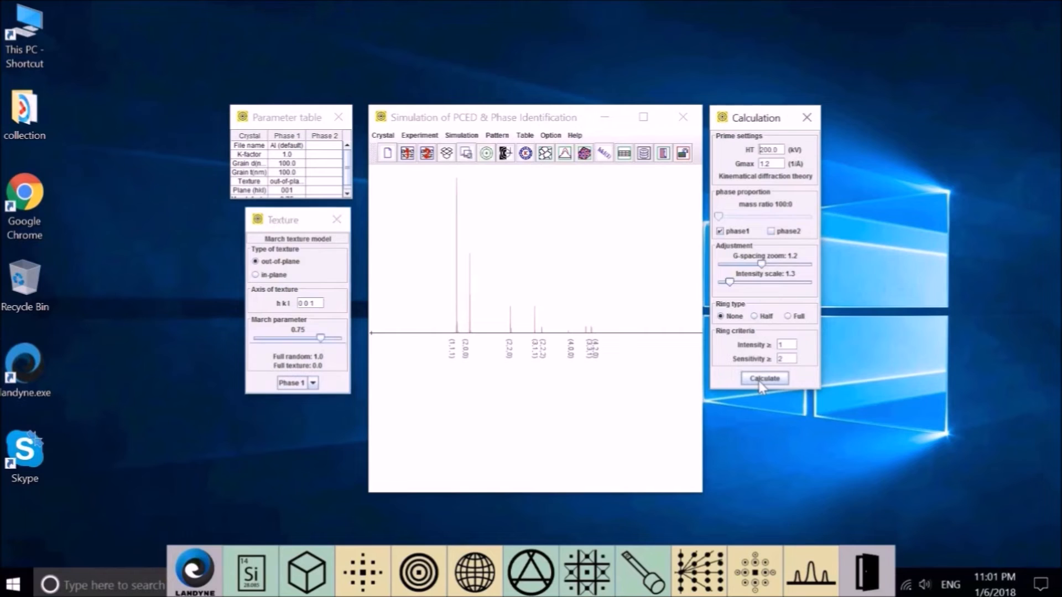
left_click(299, 339)
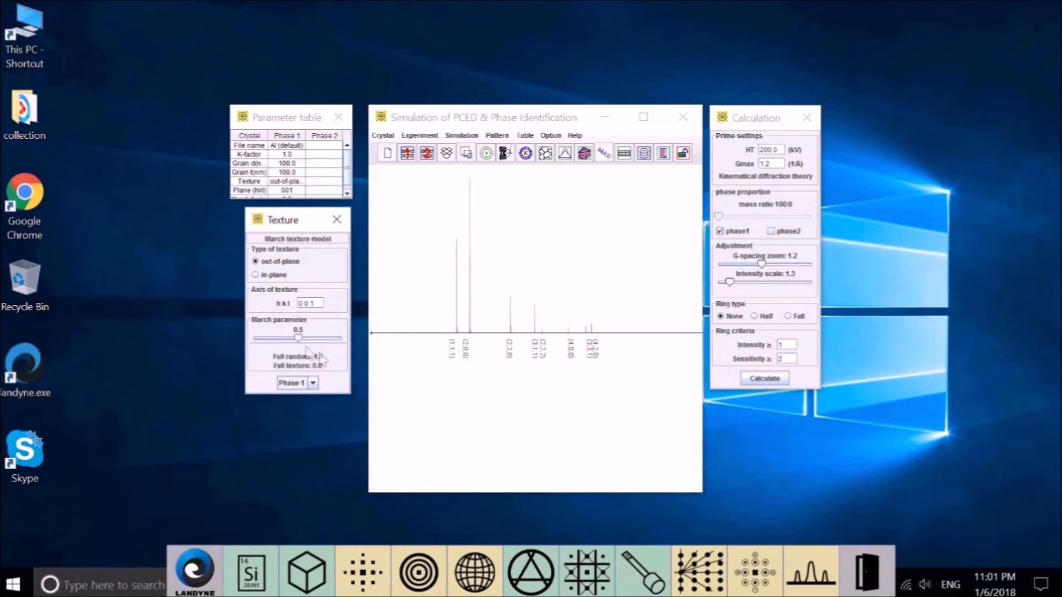
Step: Try March parameters 0.3, 0.13, 0.28 and 0.72, then select texture axis 0 0 1 for replacement
left_click_drag(299, 339, 281, 339)
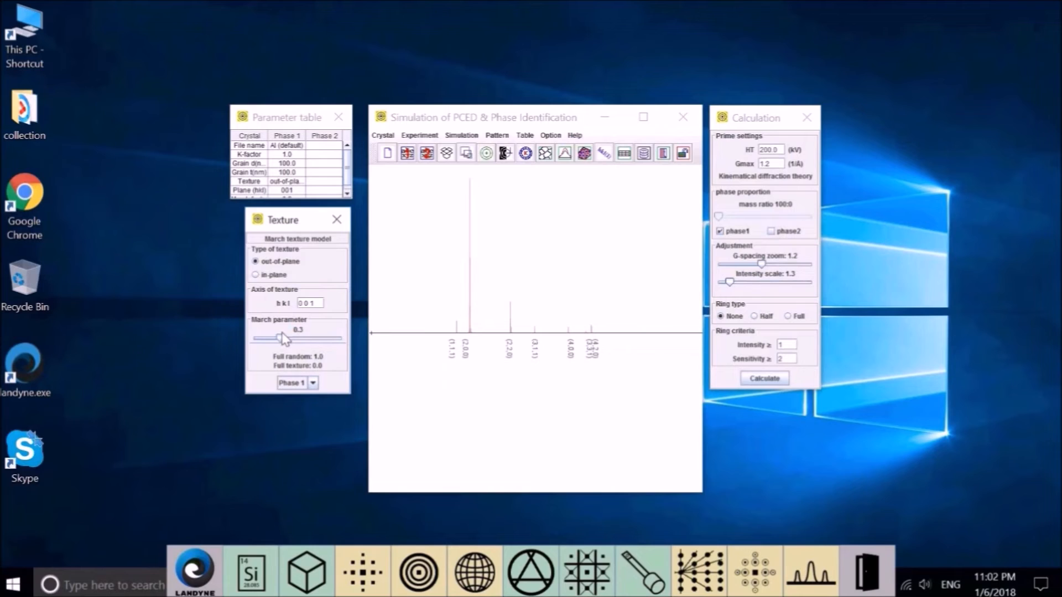
left_click_drag(281, 334, 253, 338)
left_click_drag(255, 340, 294, 340)
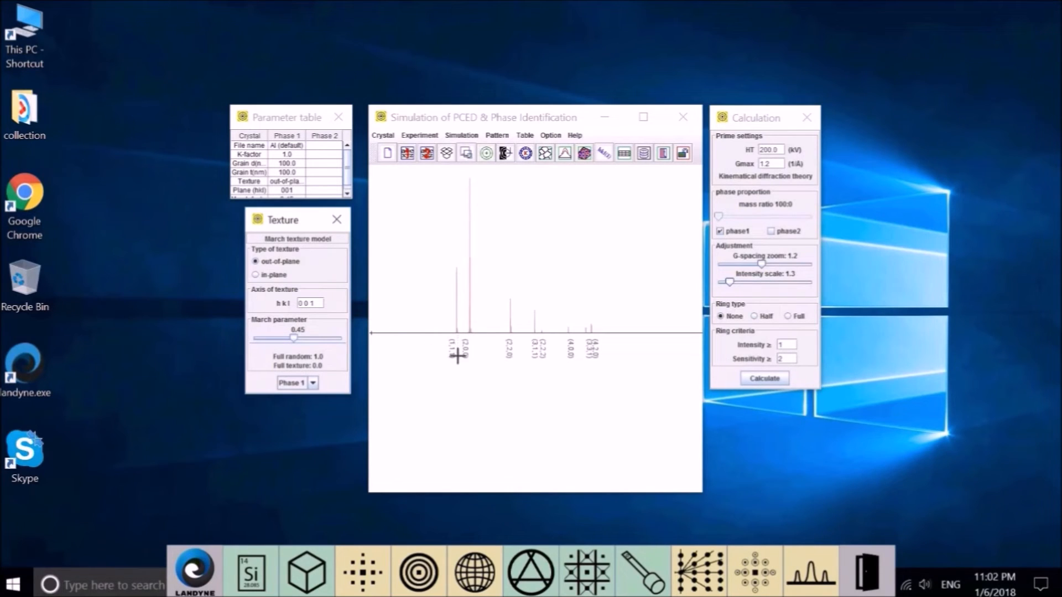
left_click_drag(294, 339, 375, 339)
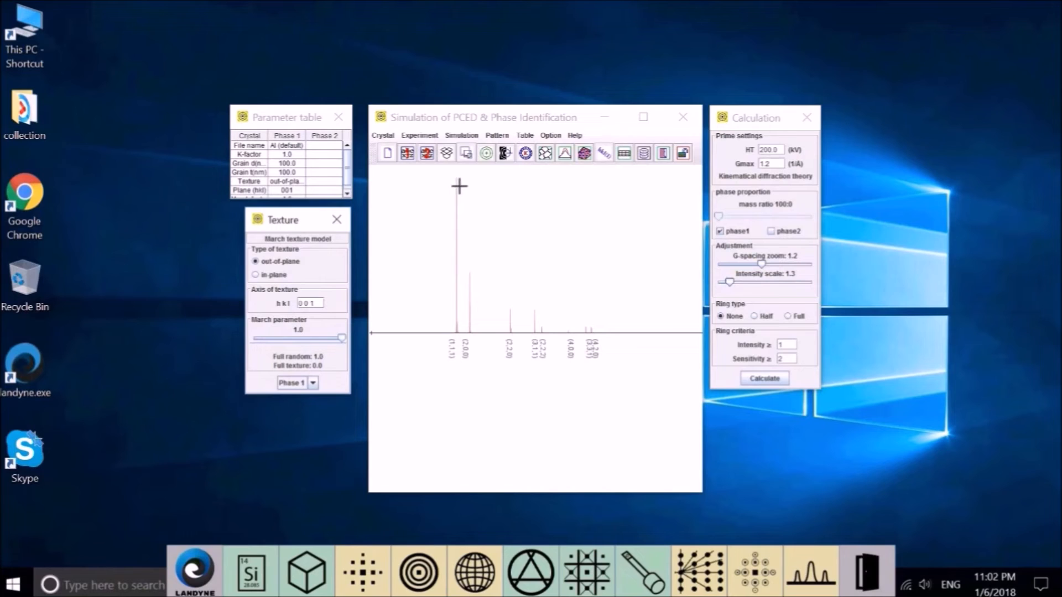
left_click_drag(290, 303, 283, 305)
Step: Recalculate with the 1 1 1 texture axis, then lower the March parameter through 0.54 and 0.39 to 0.24
left_click(769, 379)
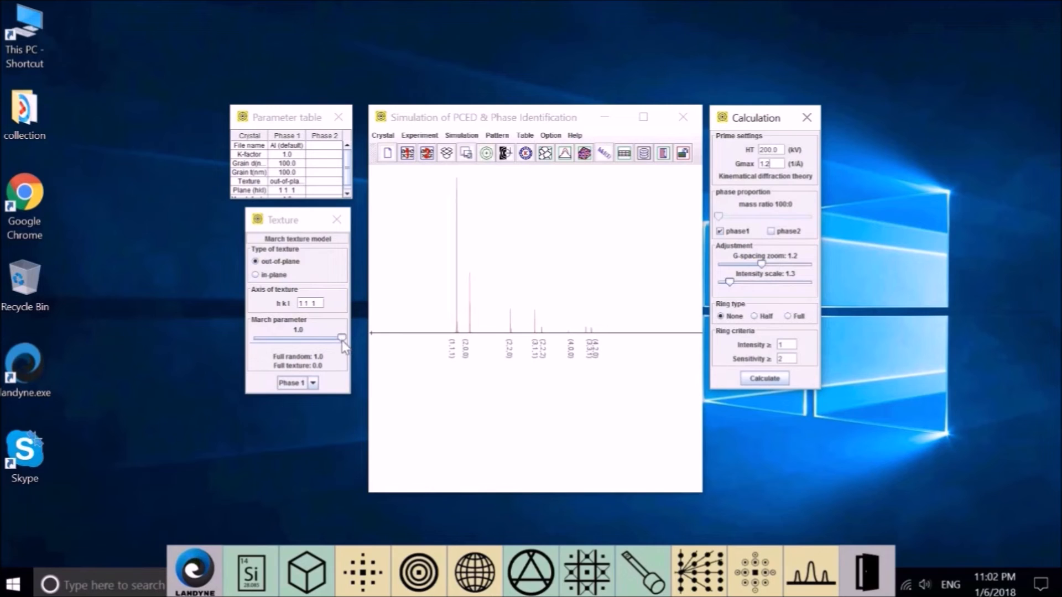
left_click_drag(340, 340, 300, 342)
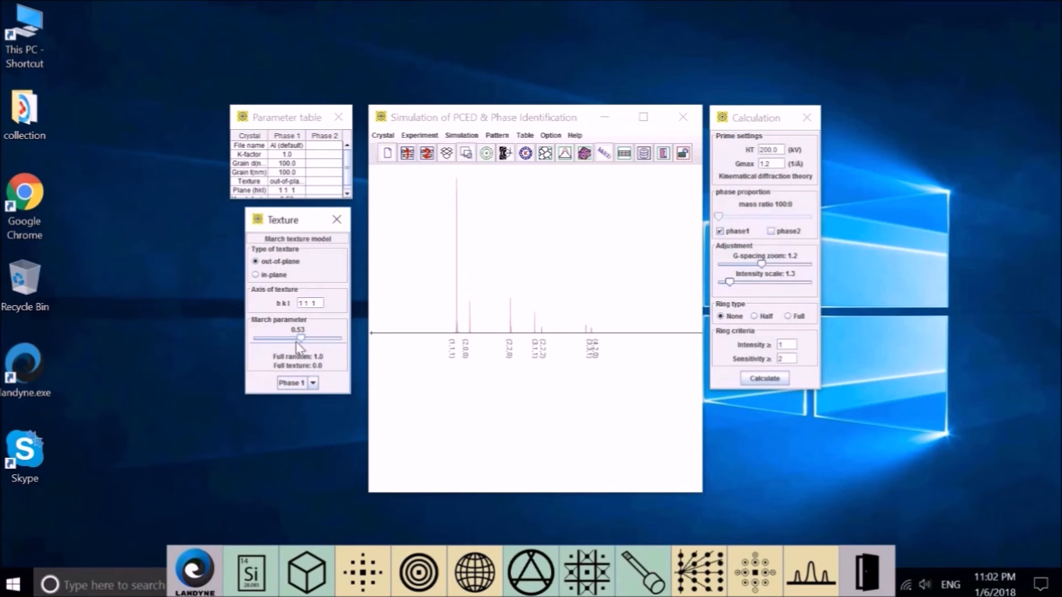
left_click_drag(300, 342, 289, 342)
left_click_drag(287, 339, 221, 355)
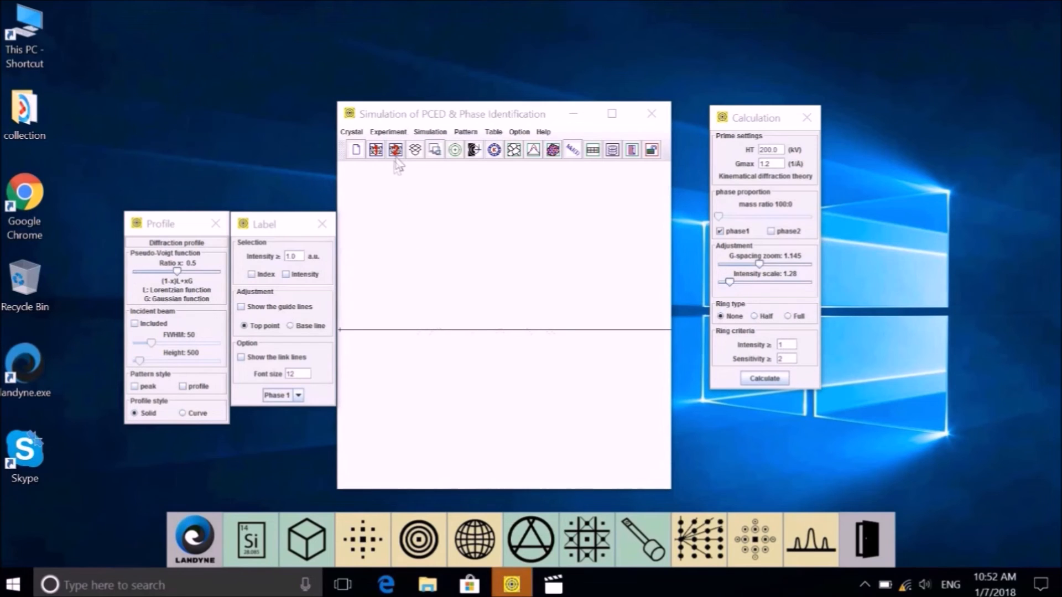
Step: Erase the displayed Al ring image with Experiment > Erase EDP, leaving the plot blank
left_click(389, 132)
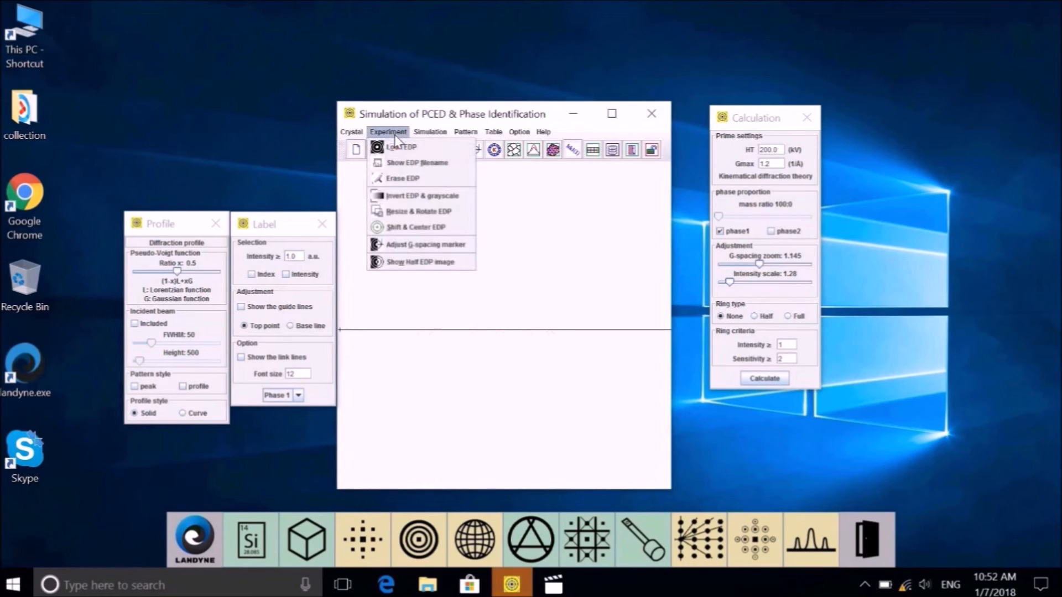
left_click(404, 178)
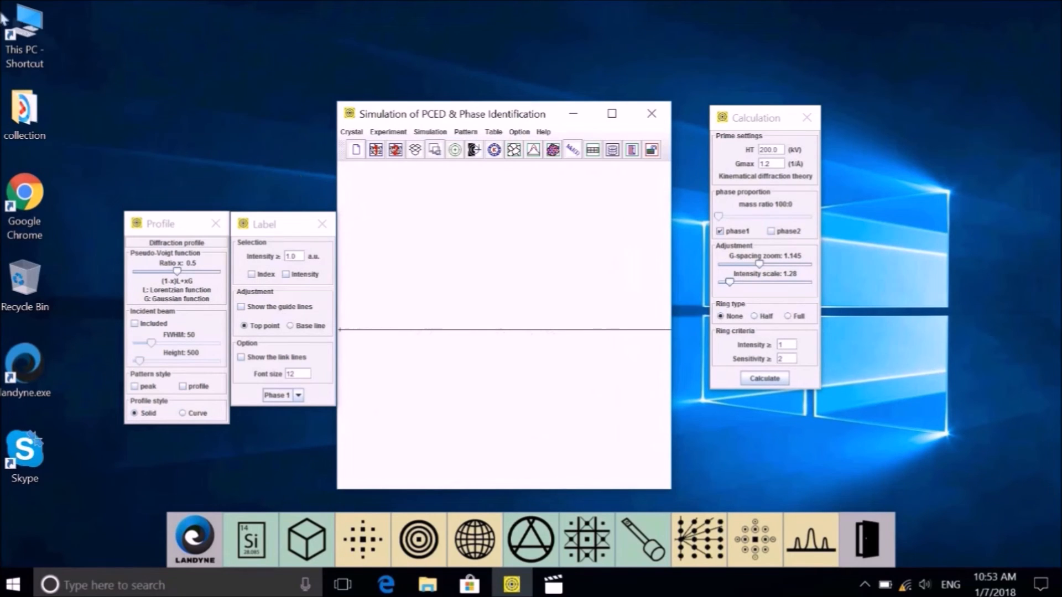
Step: Browse to the C:\landyne3\experiments\pced3f images folder in File Explorer
double_click(30, 30)
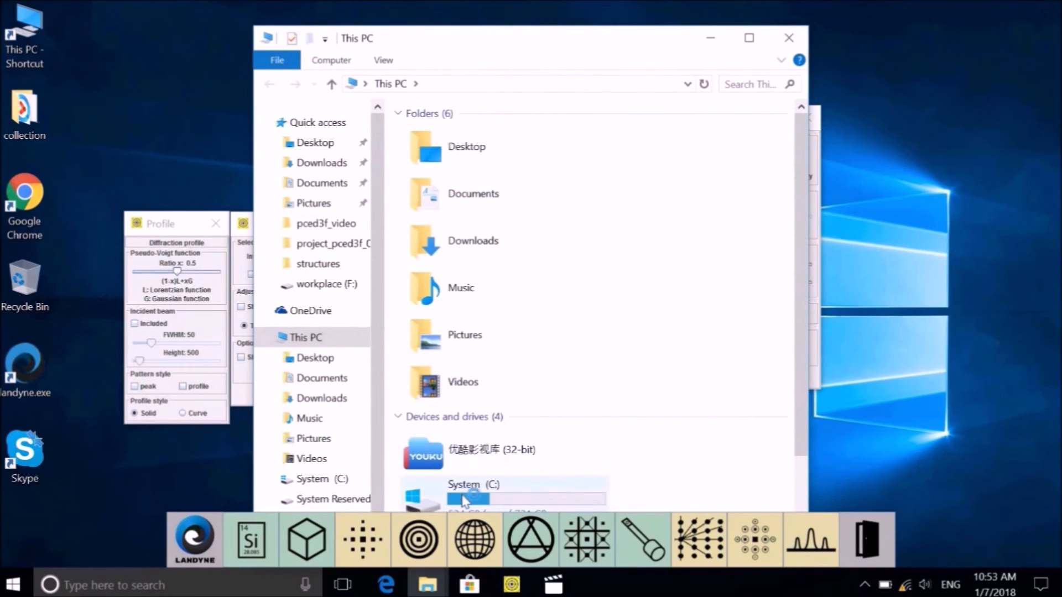
double_click(462, 500)
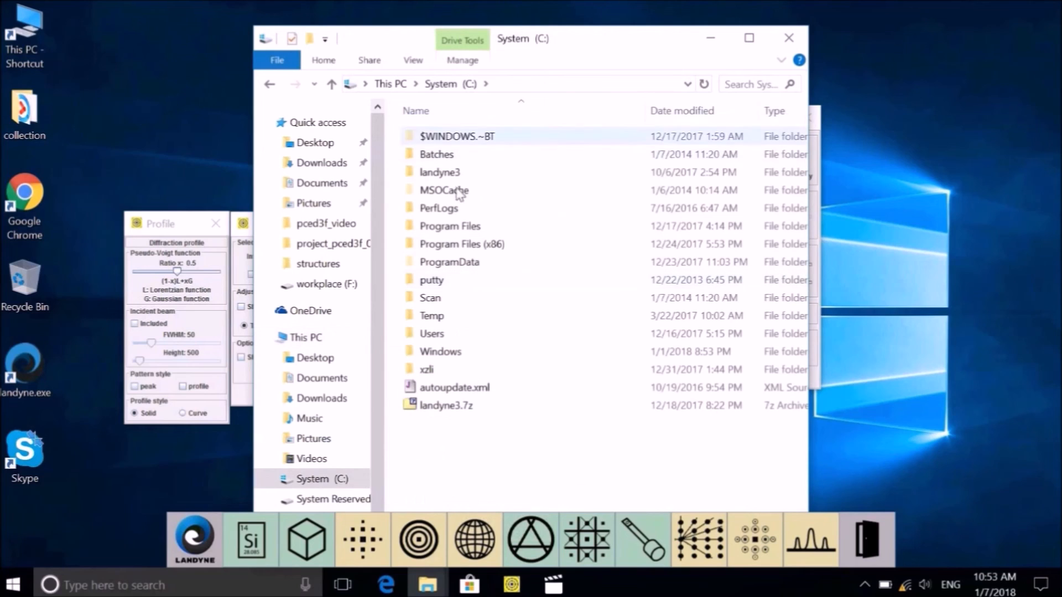
double_click(452, 173)
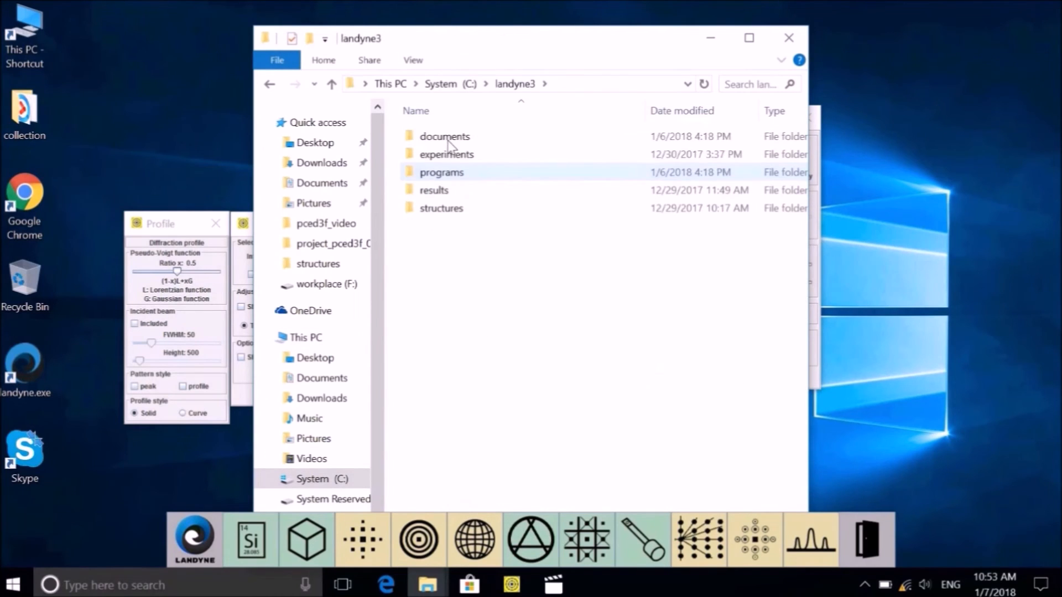
double_click(450, 157)
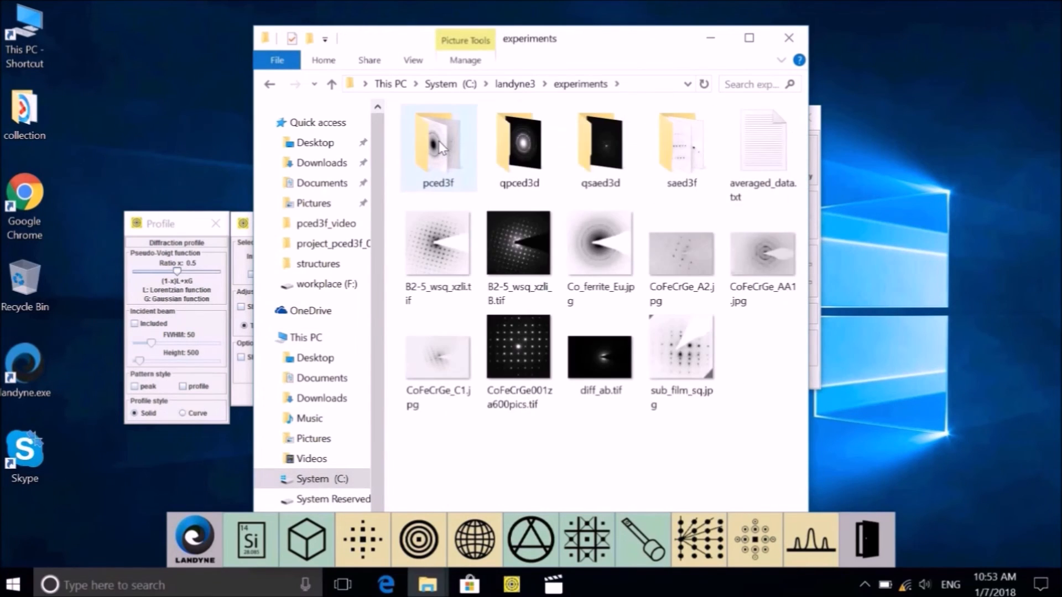
double_click(441, 149)
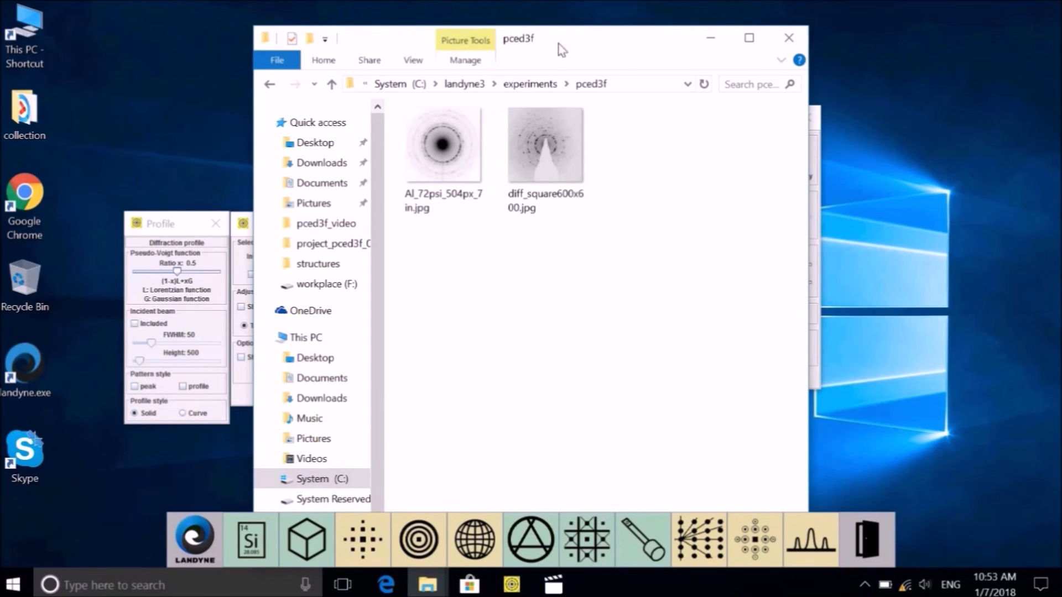
Step: Drag Al_72psi_504px_7in.jpg onto the PCED Simulation canvas to load it as the experimental pattern
left_click_drag(552, 49, 232, 29)
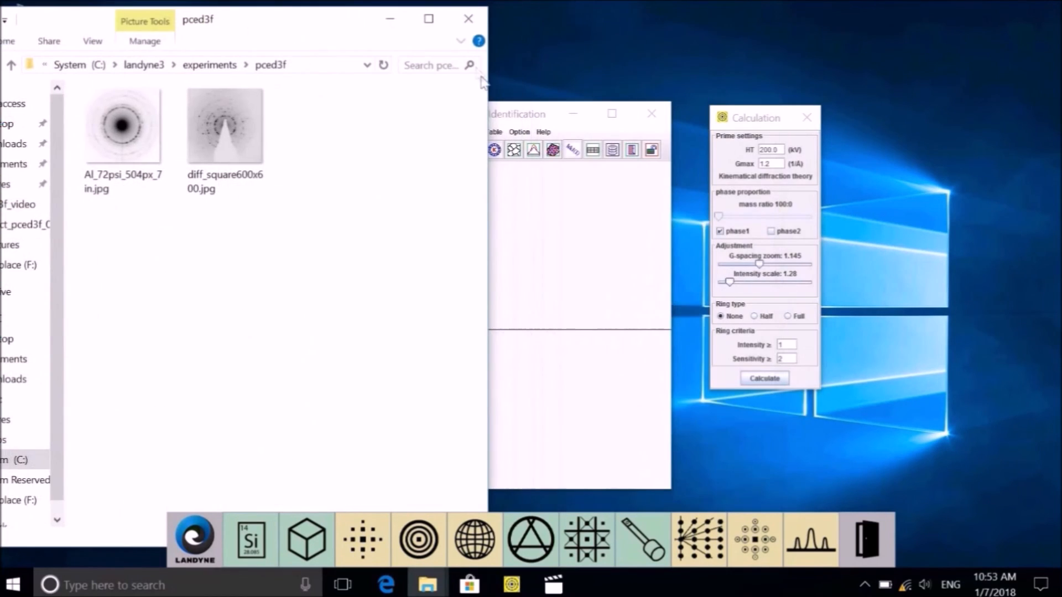
left_click_drag(490, 94, 314, 110)
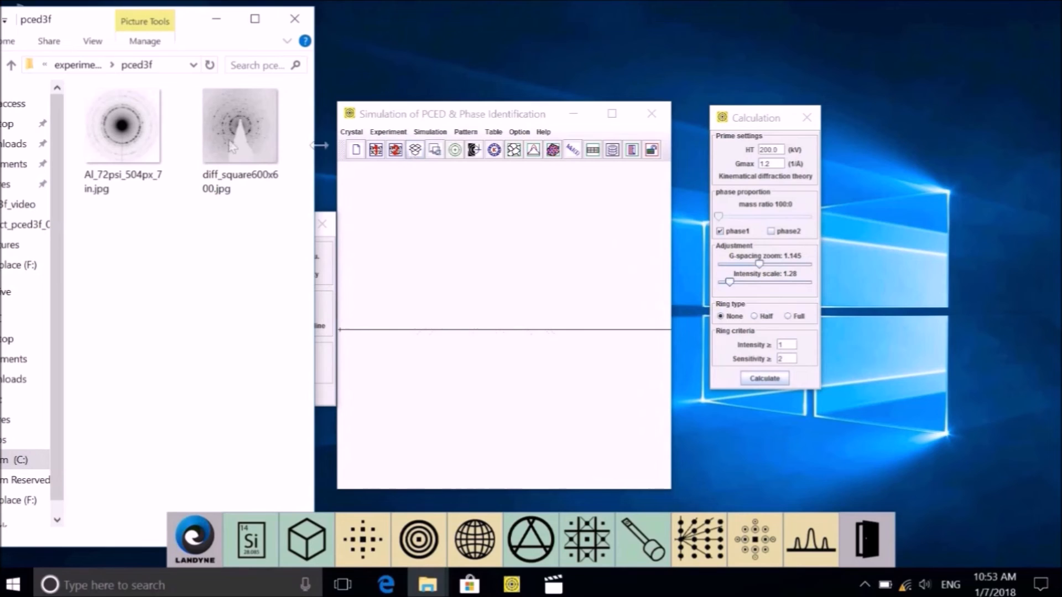
left_click(112, 140)
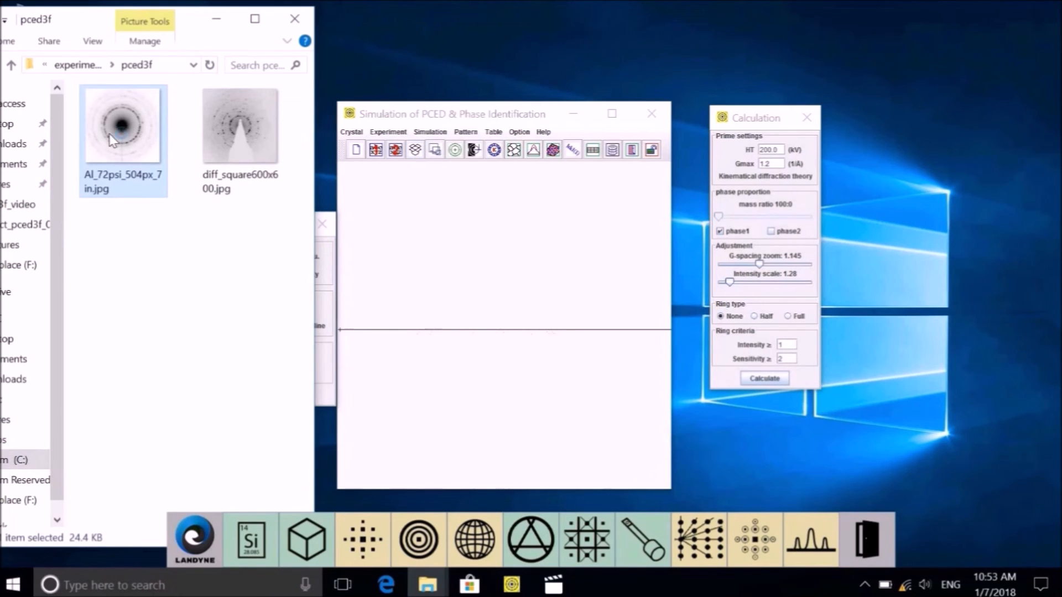
double_click(123, 135)
left_click_drag(224, 131, 413, 149)
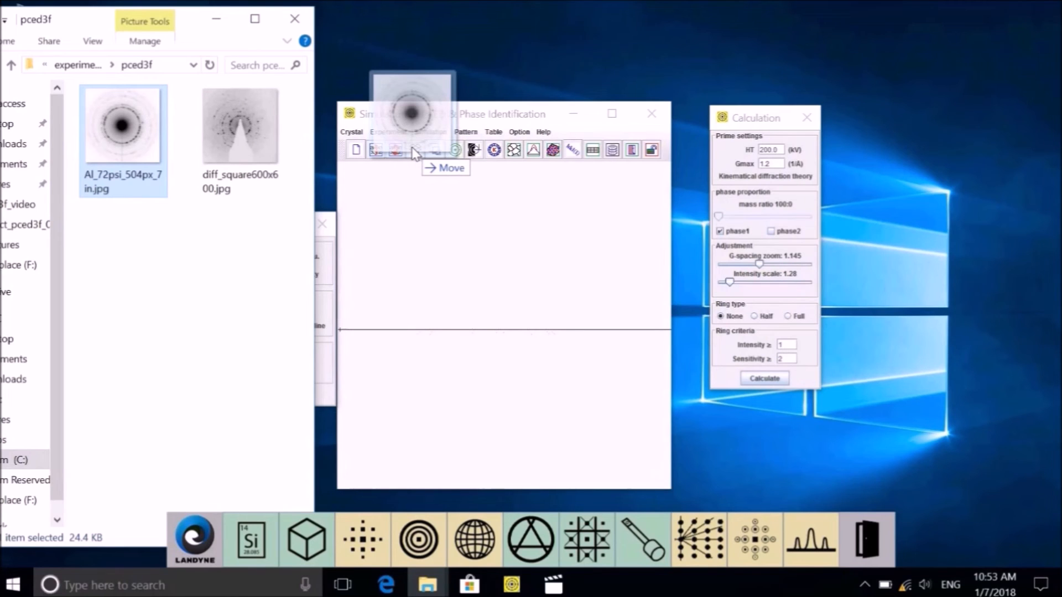
left_click_drag(414, 152, 414, 153)
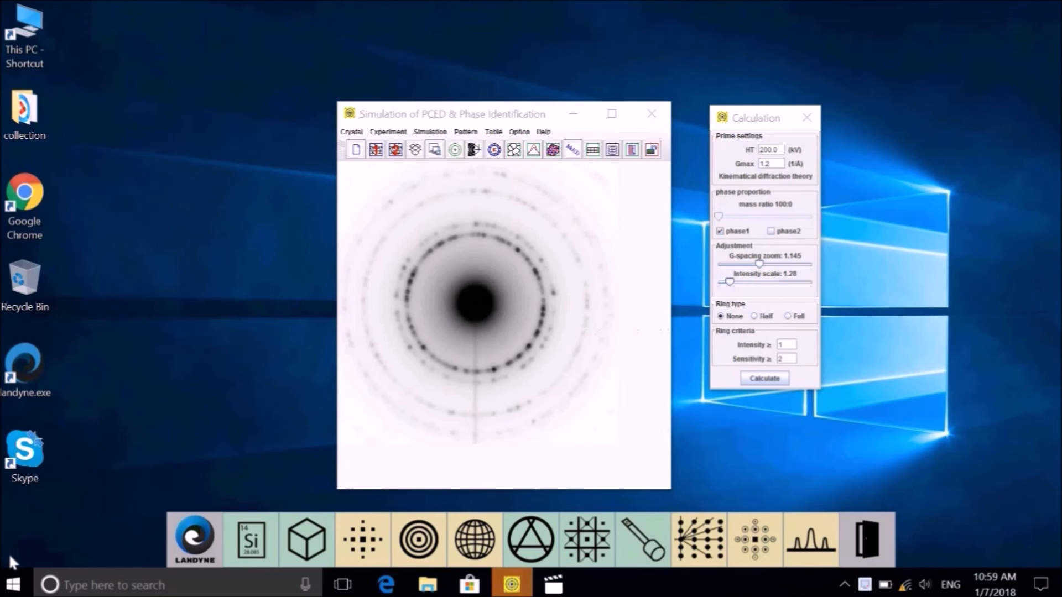
Step: Use Shift & Center EDP to show 5 green centring circles over the Al rings
left_click(391, 135)
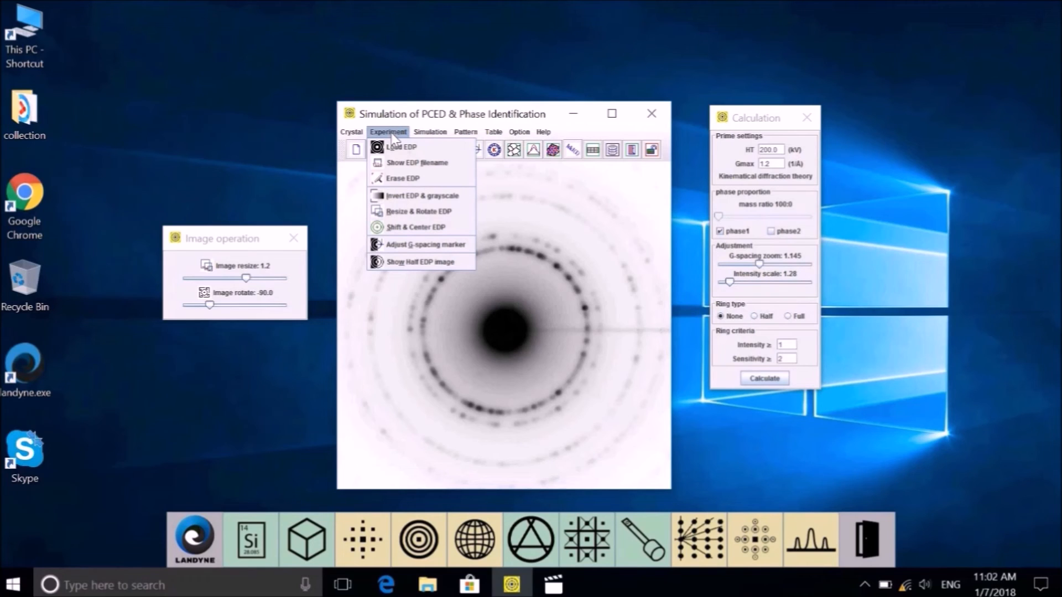
left_click(441, 228)
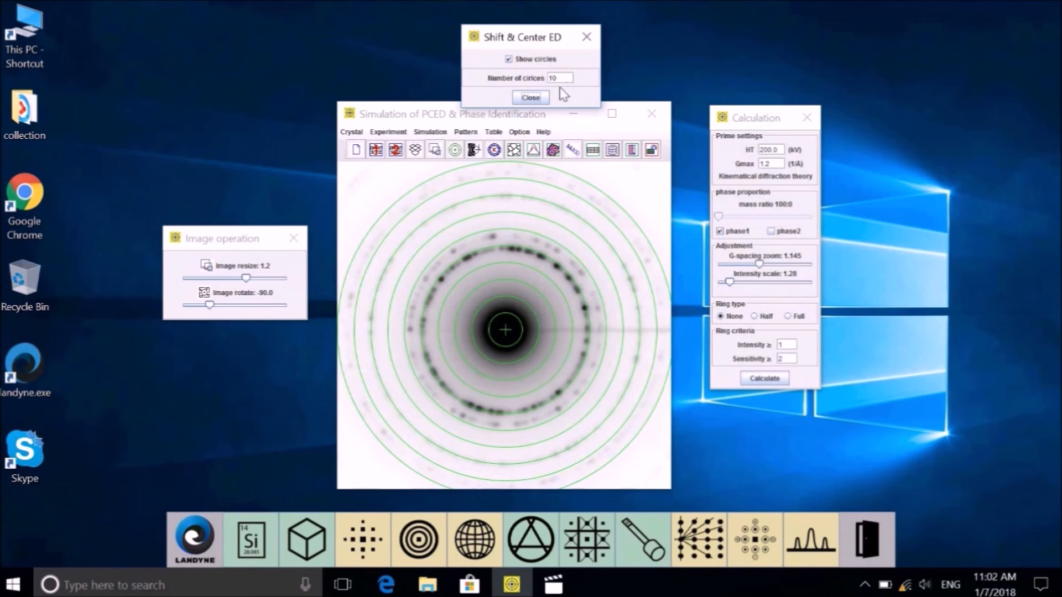
left_click_drag(561, 79, 537, 81)
type("5")
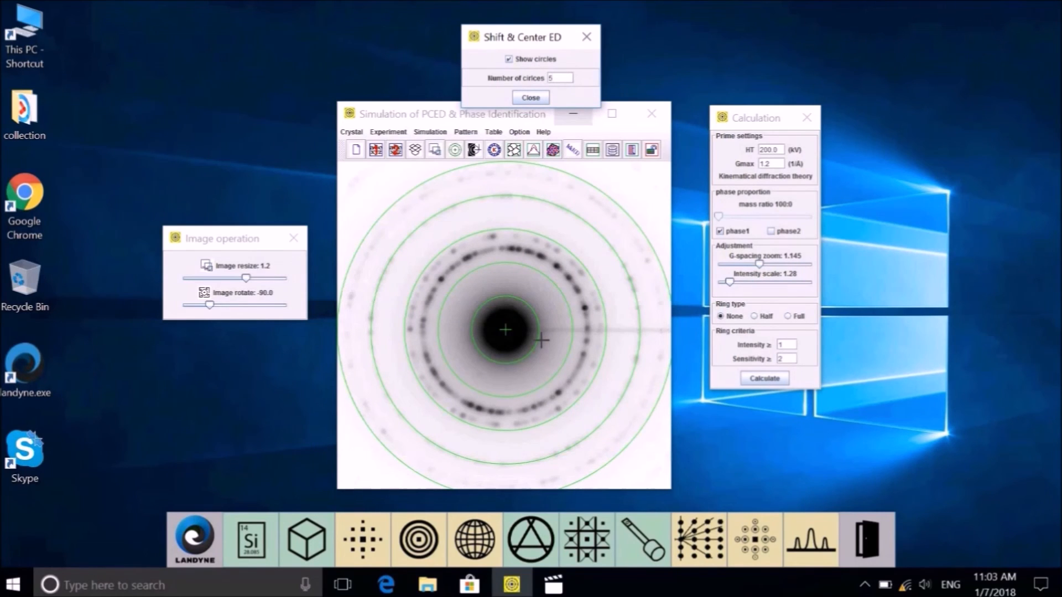
left_click(522, 65)
left_click(522, 64)
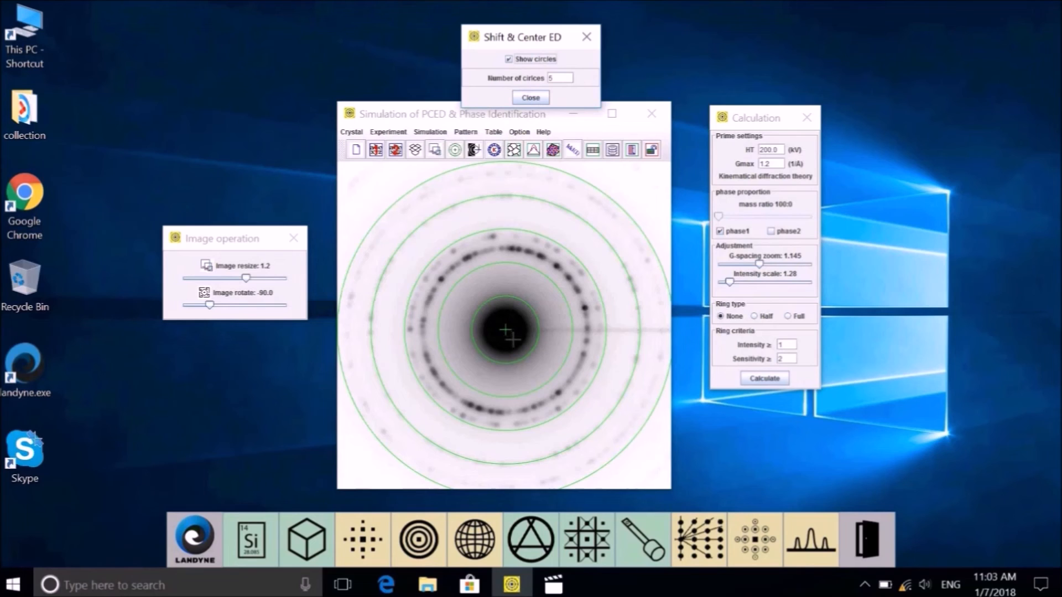
left_click(508, 351)
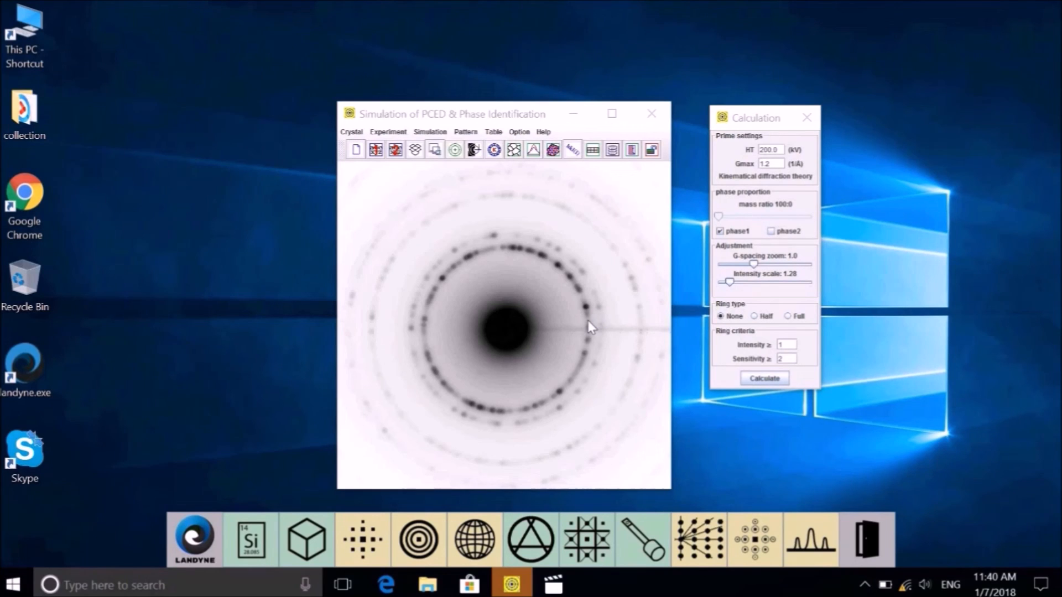
Step: Add the G-spacing marker and drag the G-spacing zoom slider to 1.165 so peaks match the rings
left_click(438, 133)
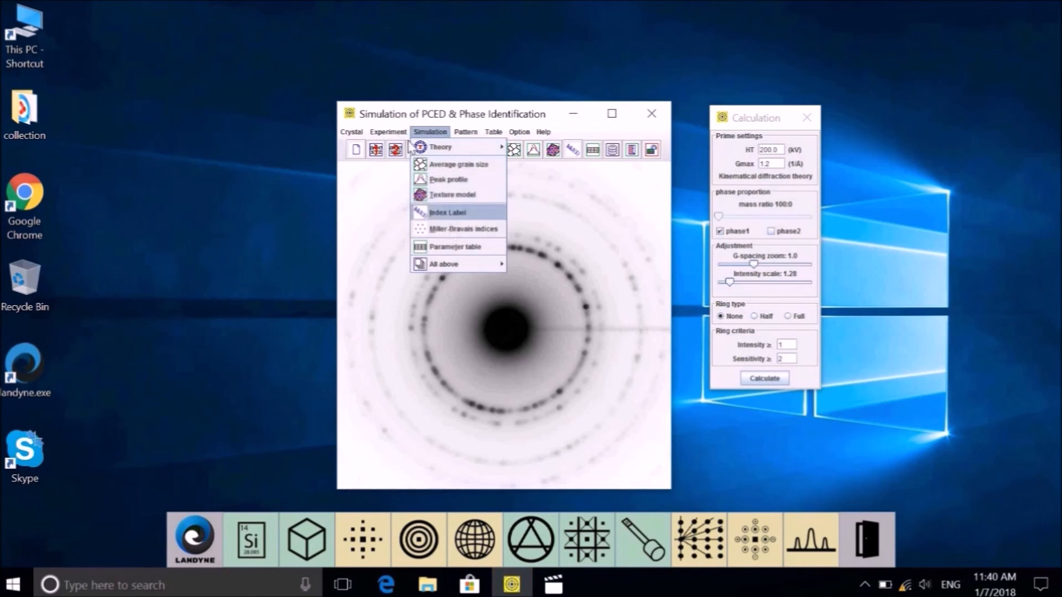
mouse_move(391, 132)
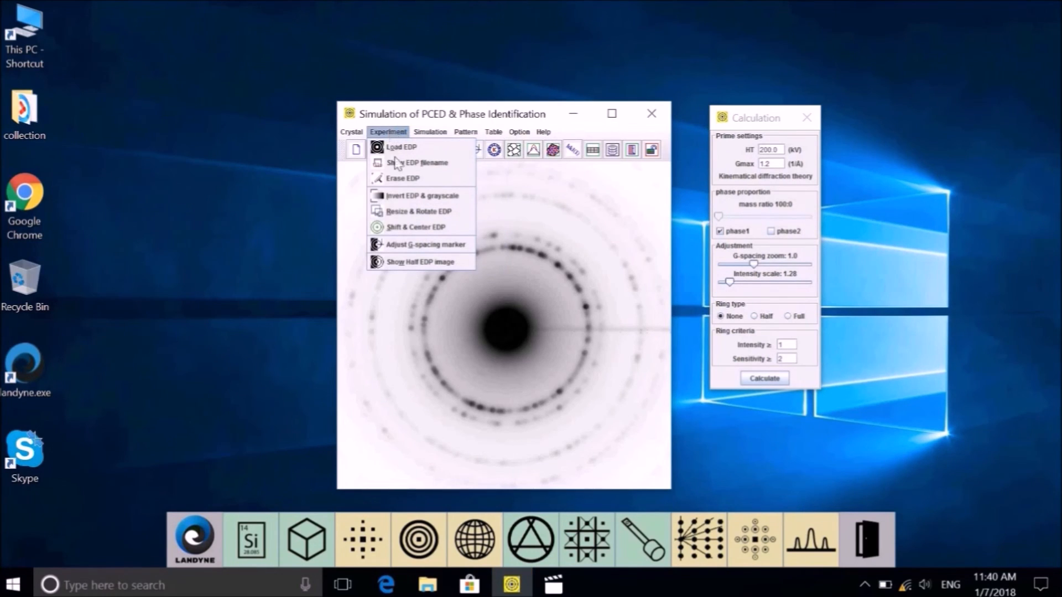
left_click(412, 246)
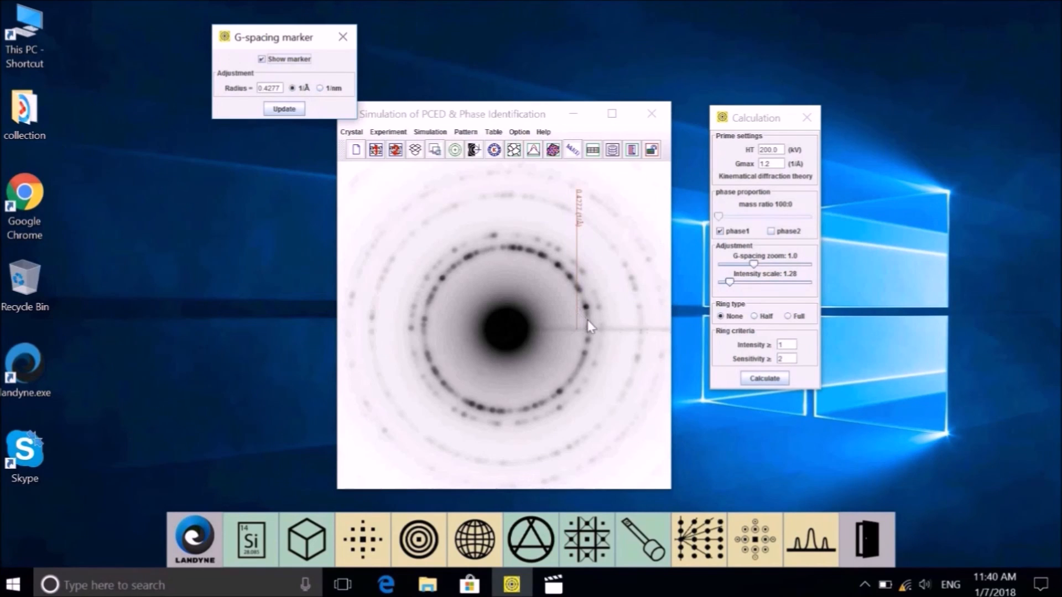
left_click(756, 267)
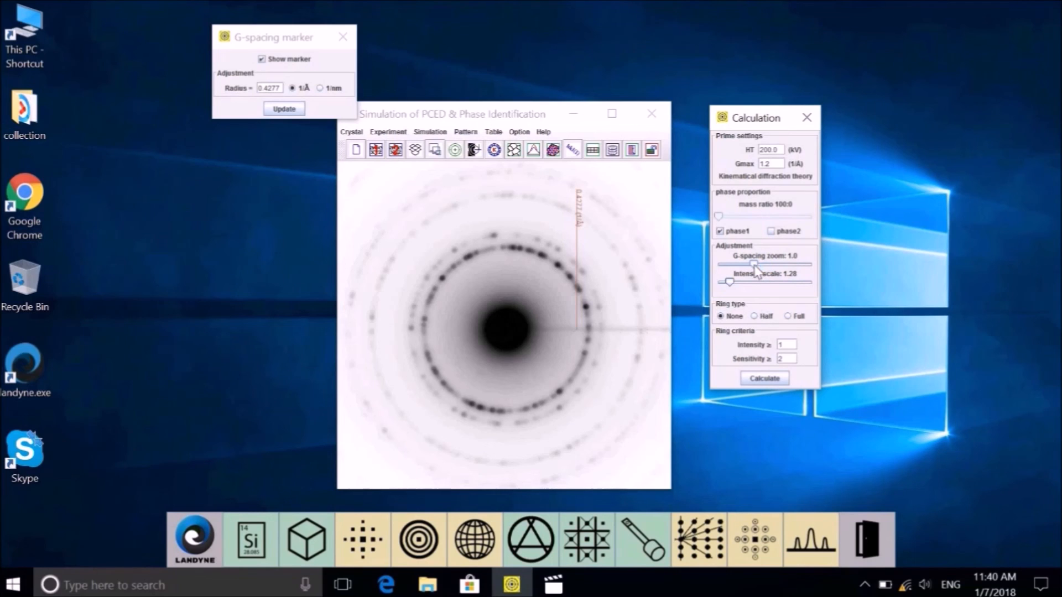
left_click_drag(755, 267, 759, 269)
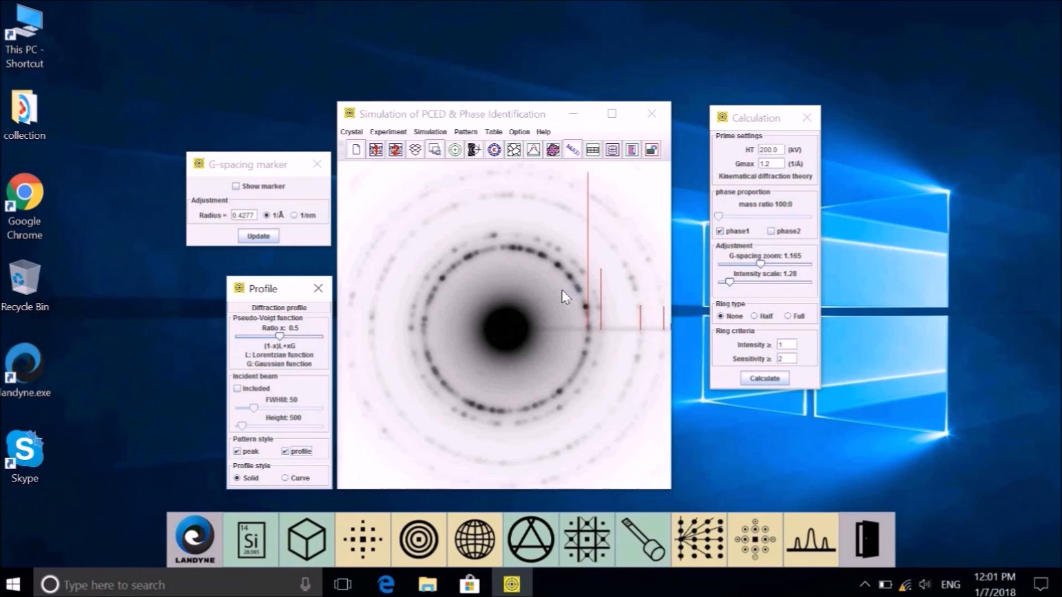
Step: Show only the left half of the experimental image and set Ring type to Half
left_click(387, 133)
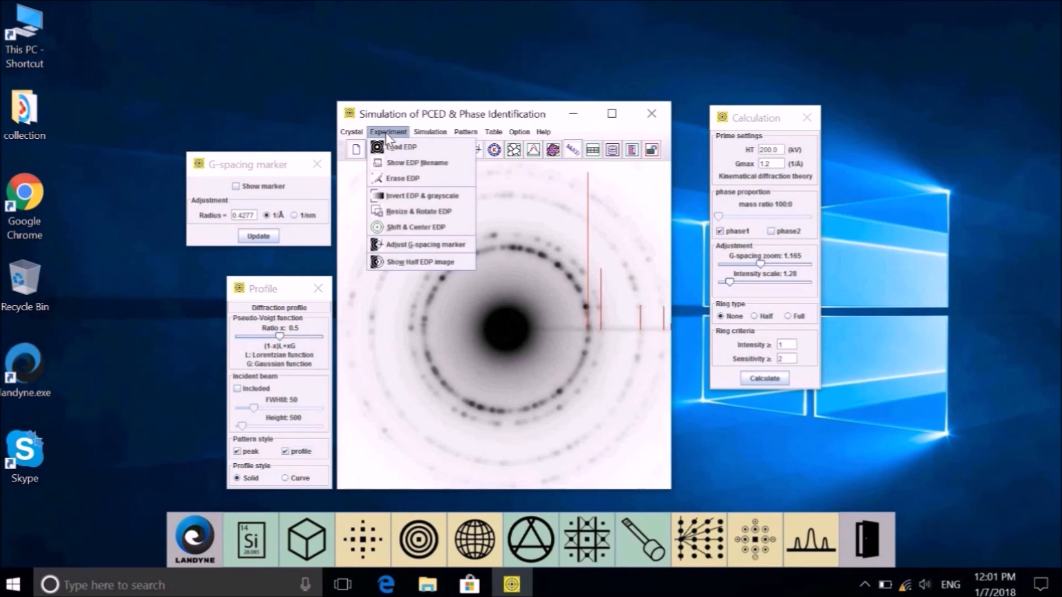
left_click(416, 263)
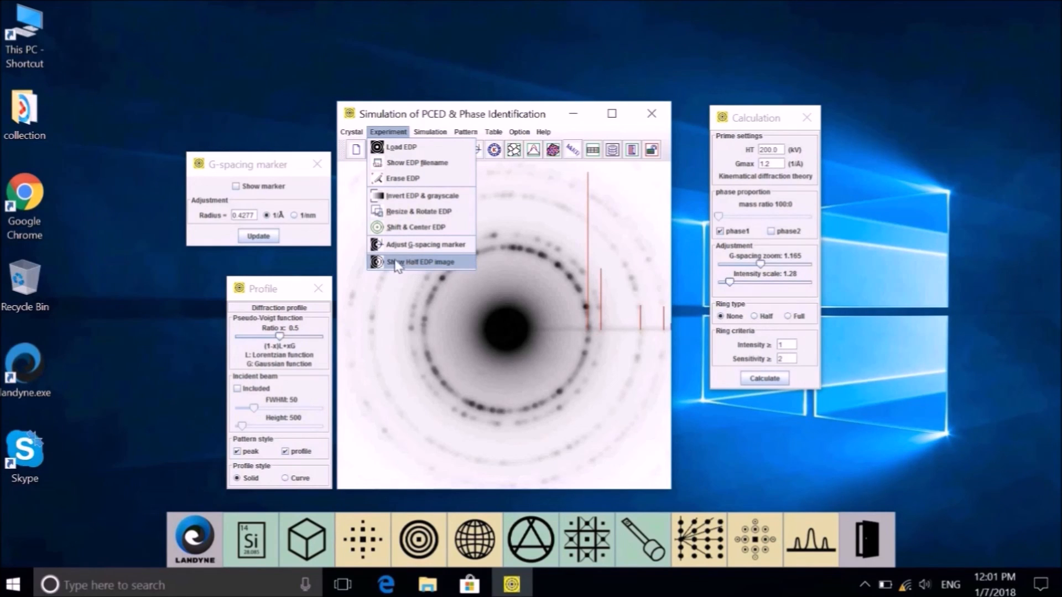
left_click(396, 263)
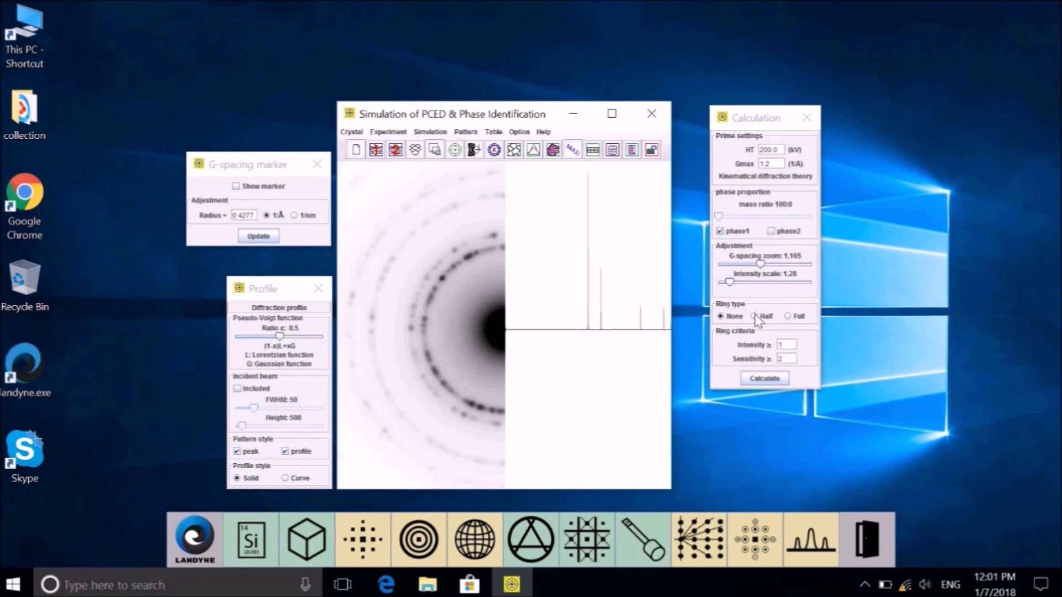
left_click(786, 318)
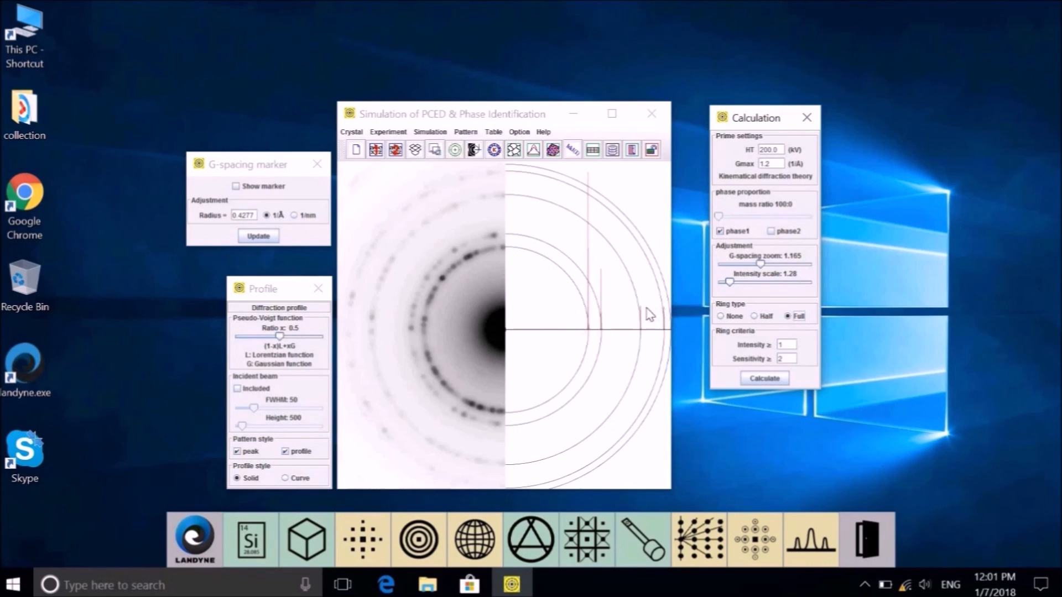
left_click(768, 318)
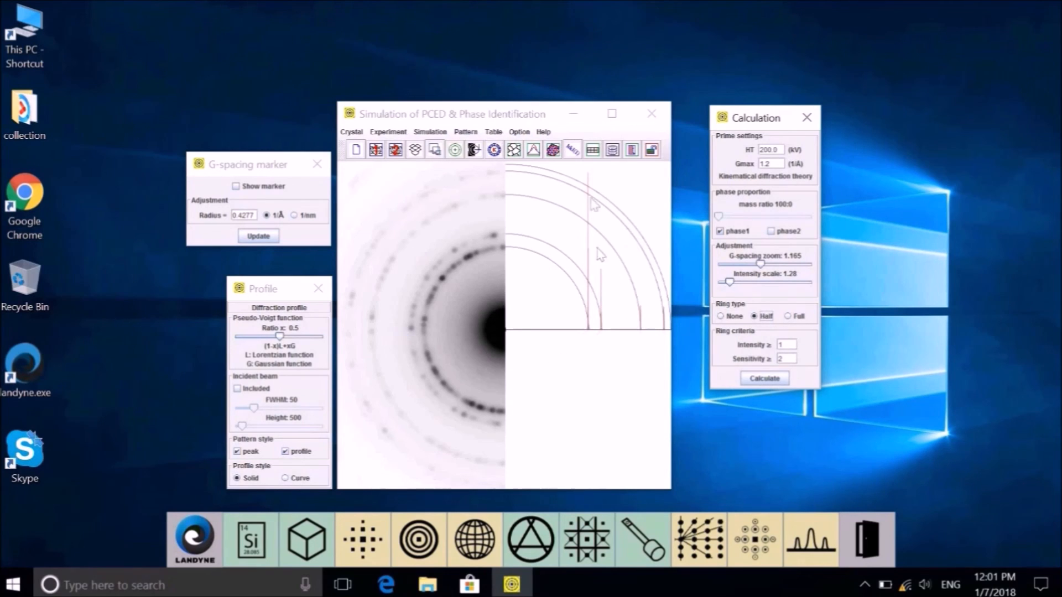
Step: Add hkl index labels like (1 1 1) and (2 0 0), nudging them up toward the baseline
left_click(572, 150)
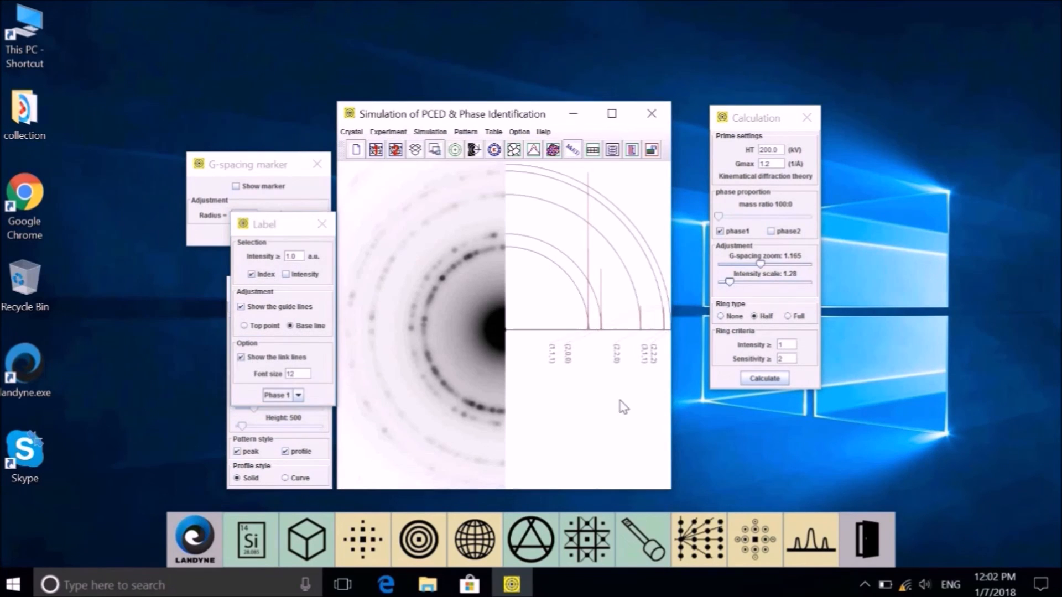
key("Up")
key("Up")
key("Up")
key("Up")
key("Up")
key("Up")
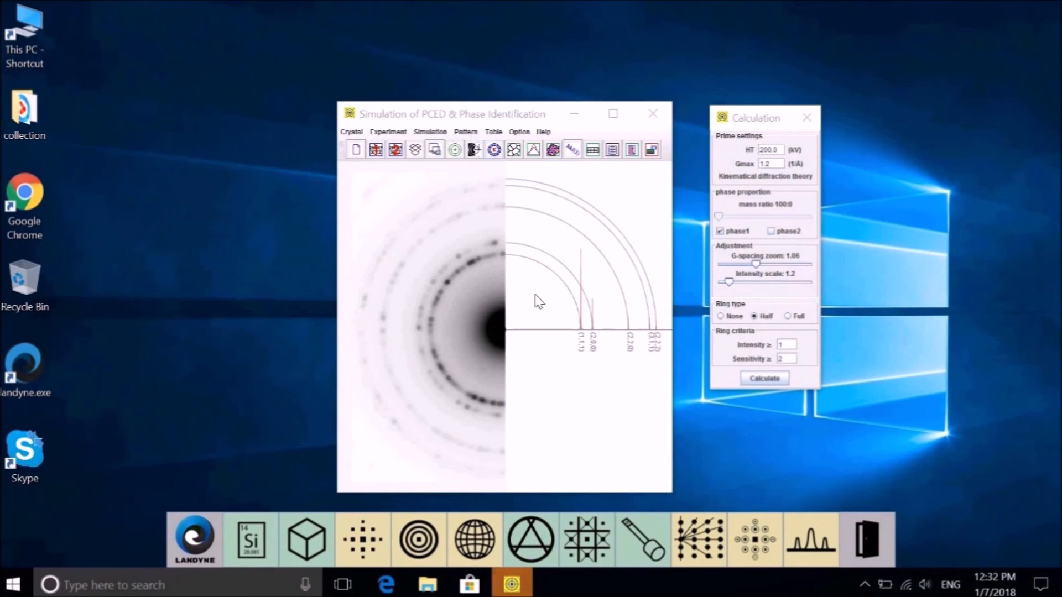
Step: In Pattern > ROI and TIFF, show the region of interest and set ROI size to 590 at 300 ppi
left_click(466, 132)
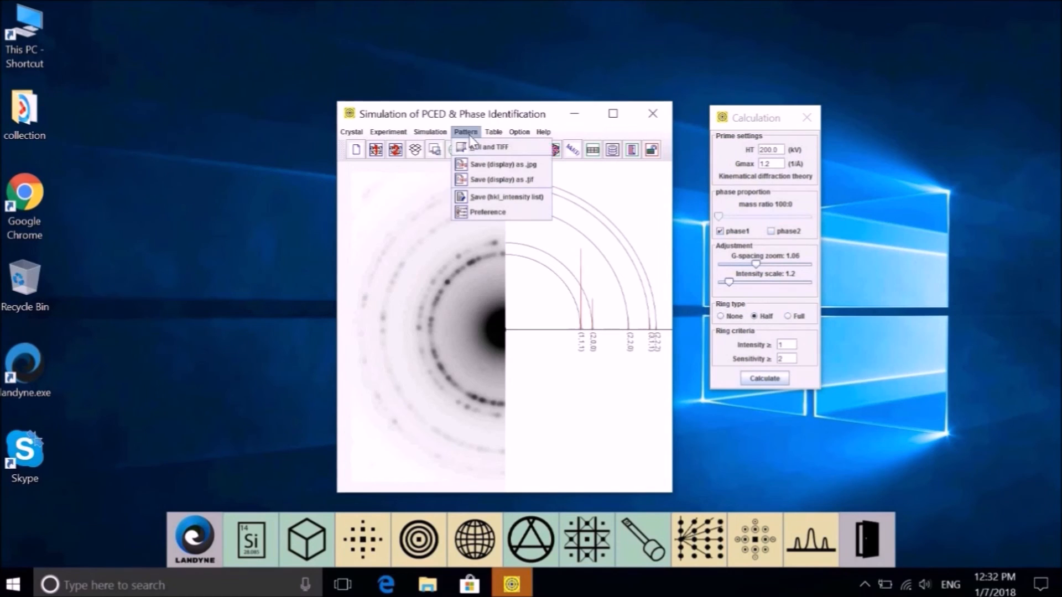
left_click(500, 156)
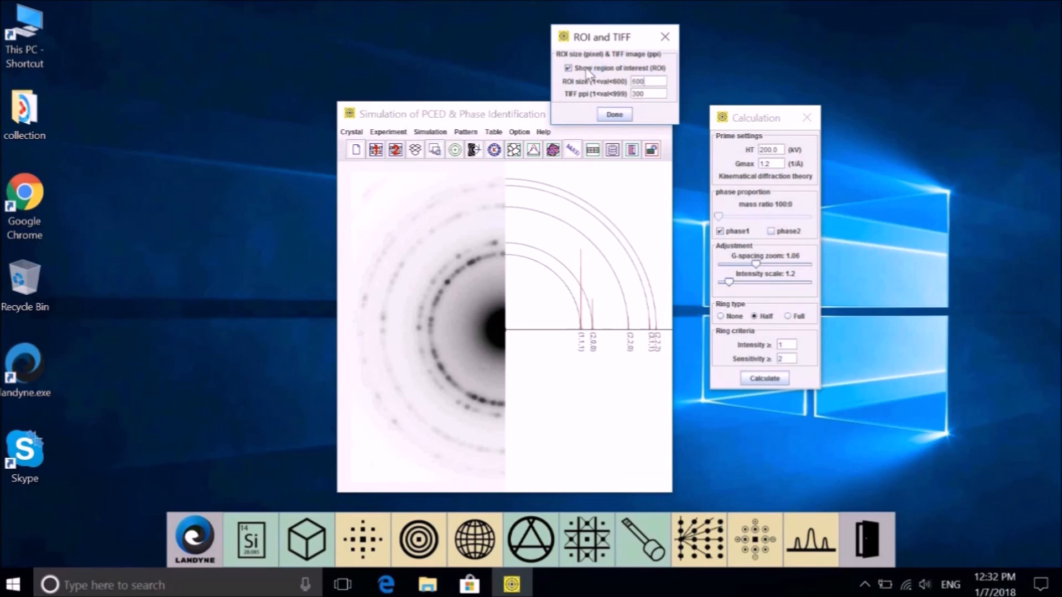
left_click(588, 69)
left_click(587, 68)
type("90")
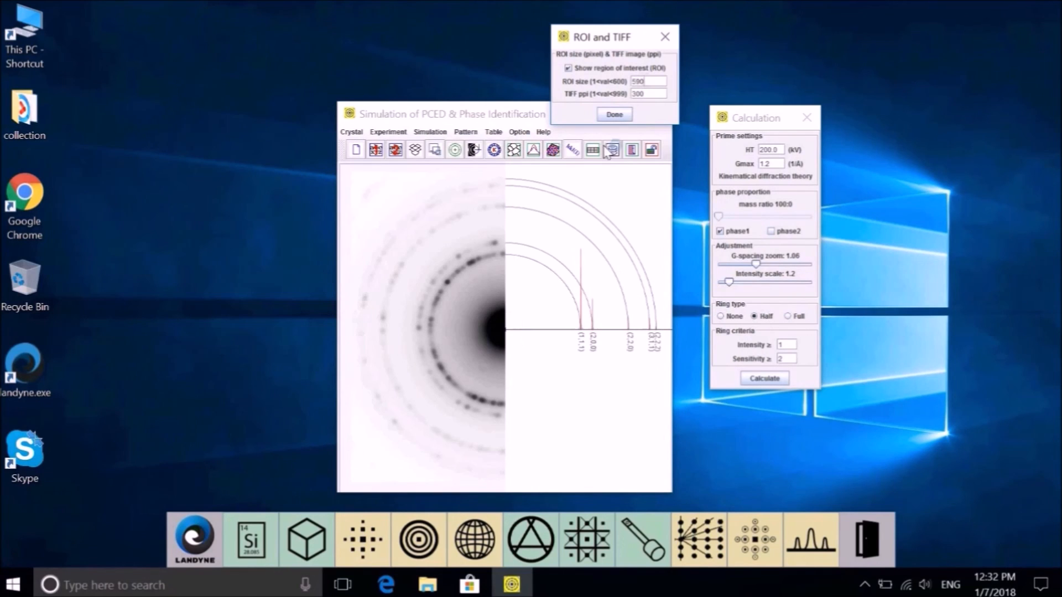